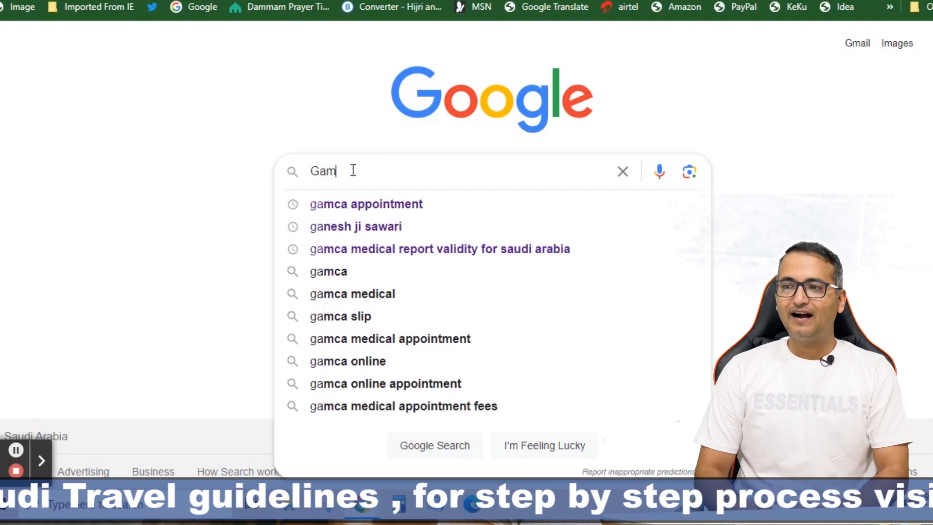
Step: Search for "gamca appointment" and open the M/S Gulf Appointment Service result on gamcaappointment.org
left_click(377, 203)
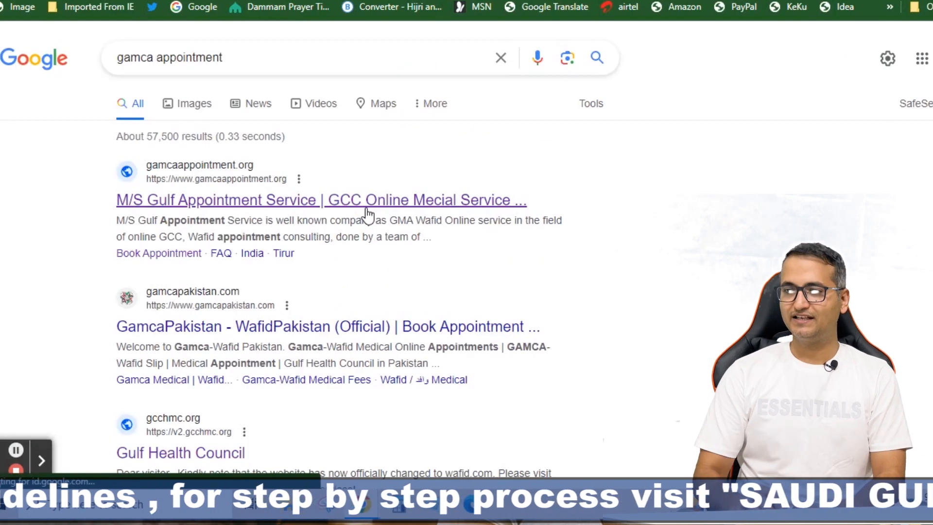
left_click(367, 206)
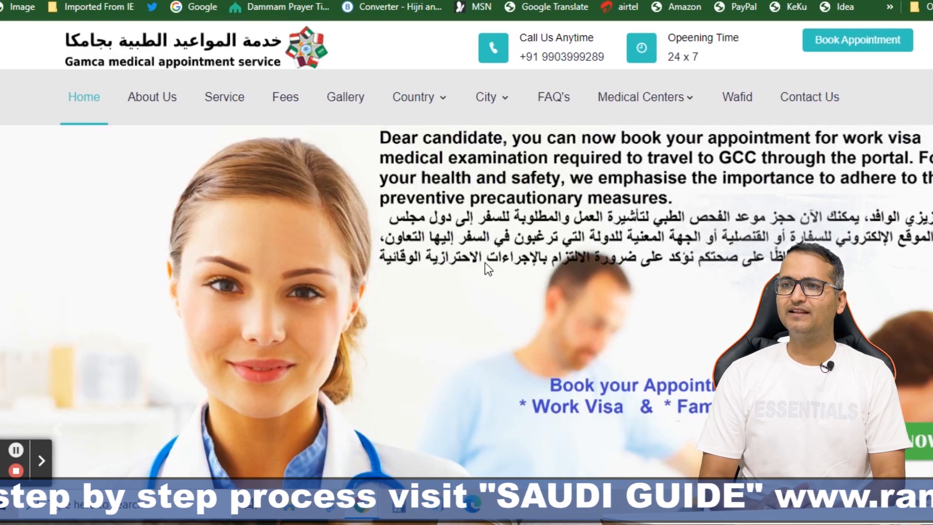
Step: Go to the appointment booking page from the home page's GAMCA Wafid medical appointment service banner
scroll(485, 262, "down", 7)
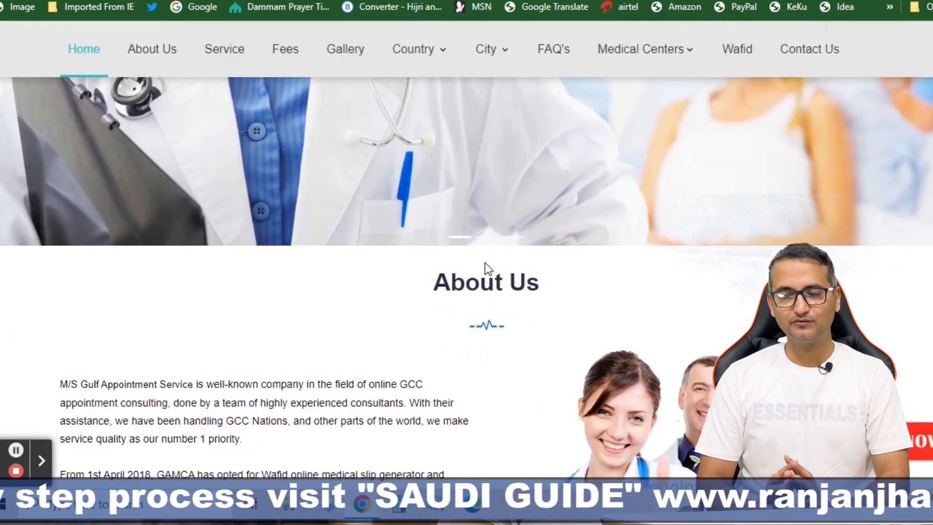
scroll(485, 262, "down", 10)
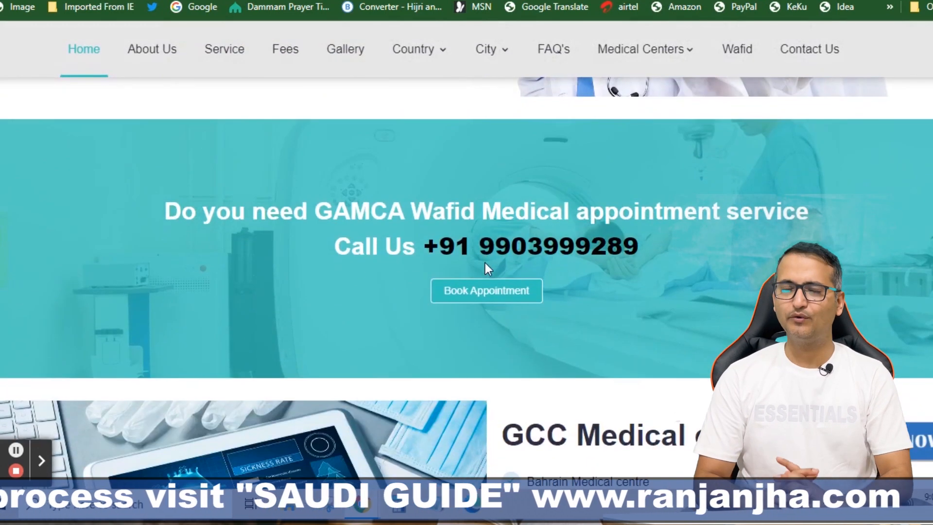
scroll(487, 268, "down", 1)
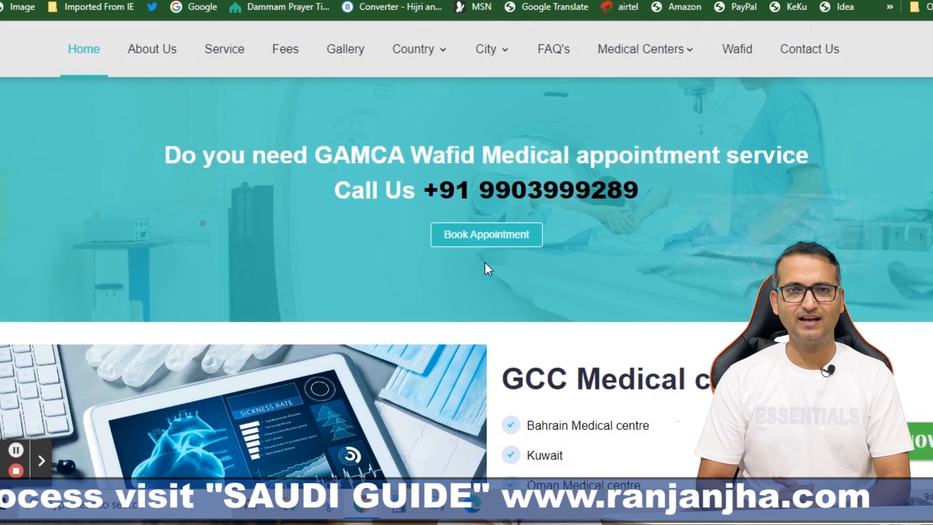
left_click(488, 235)
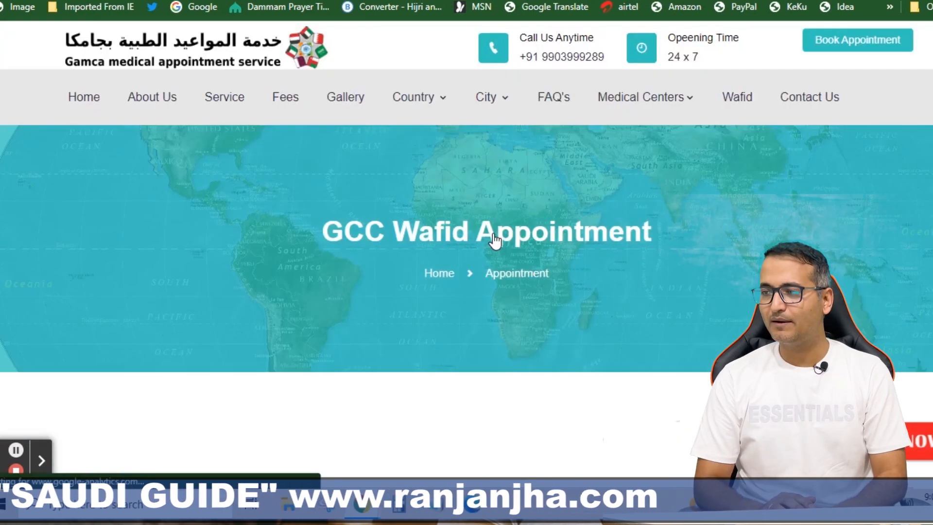
Step: Read the Wafid booking instructions on first and last name, passport number and mobile number format
scroll(495, 239, "down", 5)
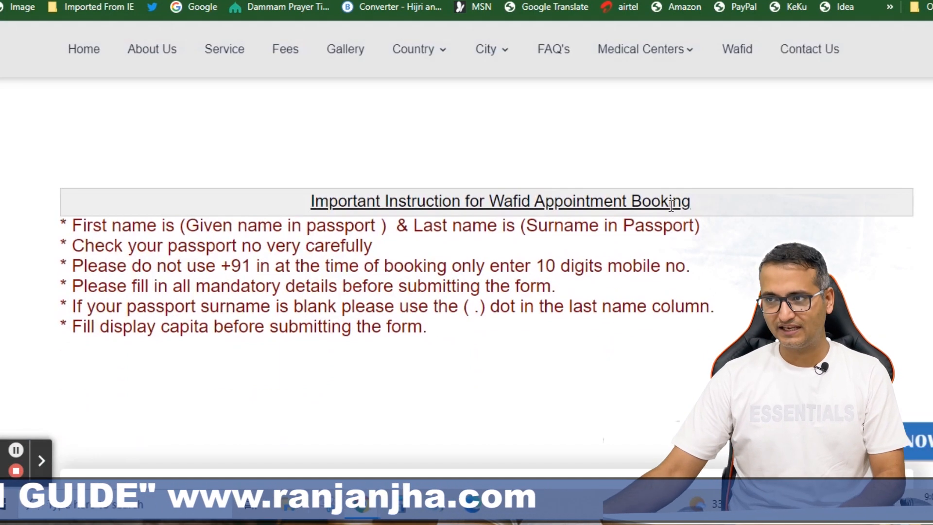
left_click_drag(694, 206, 292, 199)
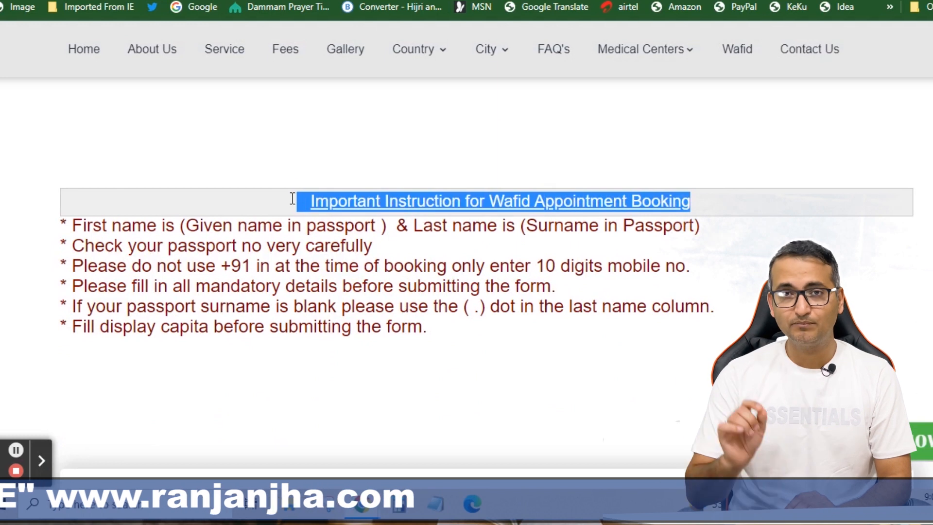
left_click_drag(75, 225, 551, 237)
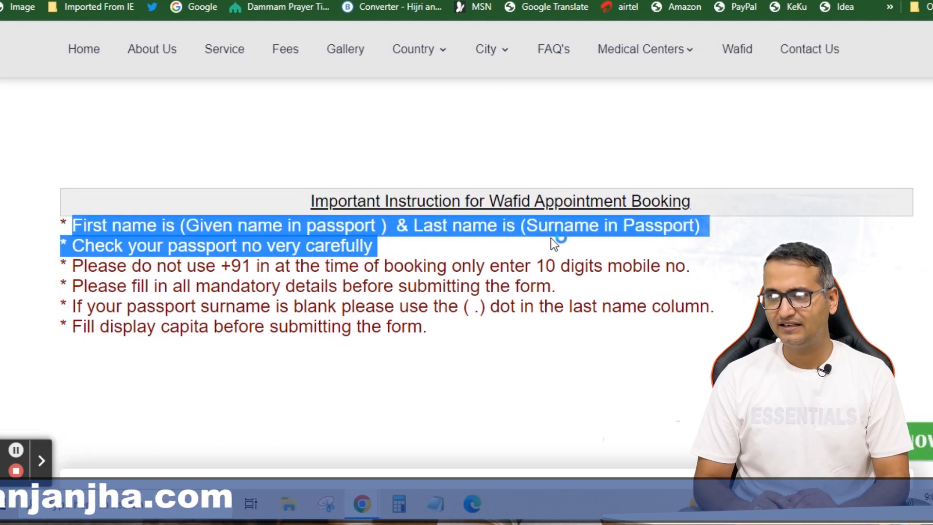
double_click(351, 226)
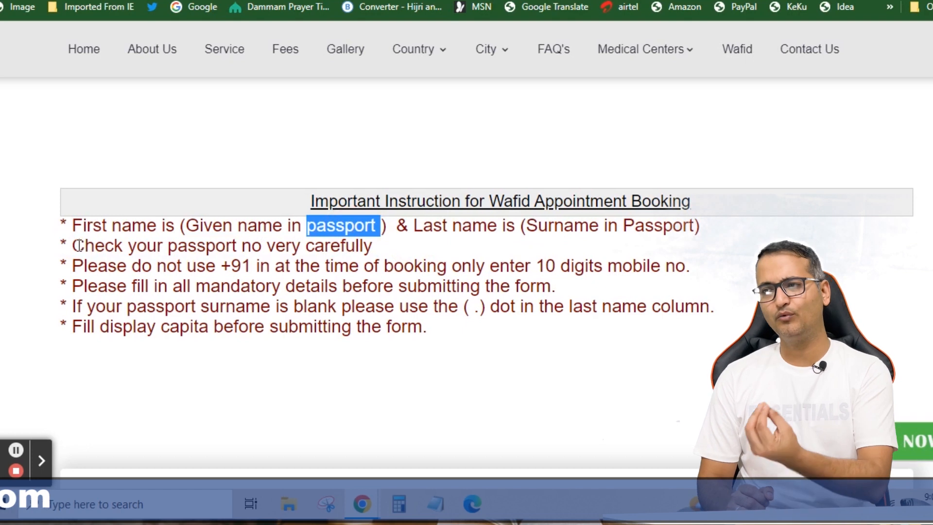
left_click_drag(73, 246, 381, 249)
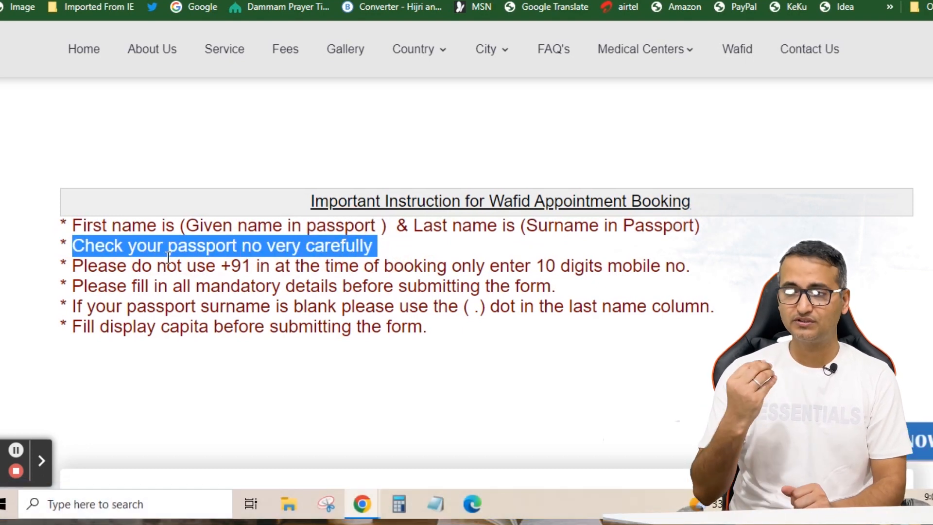
double_click(252, 246)
left_click_drag(72, 266, 591, 287)
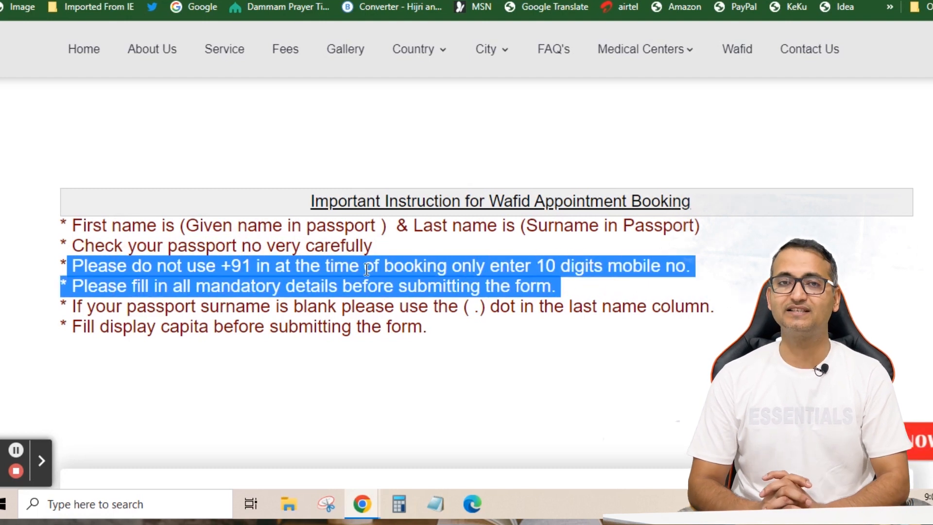
left_click(196, 265)
left_click_drag(250, 265, 134, 265)
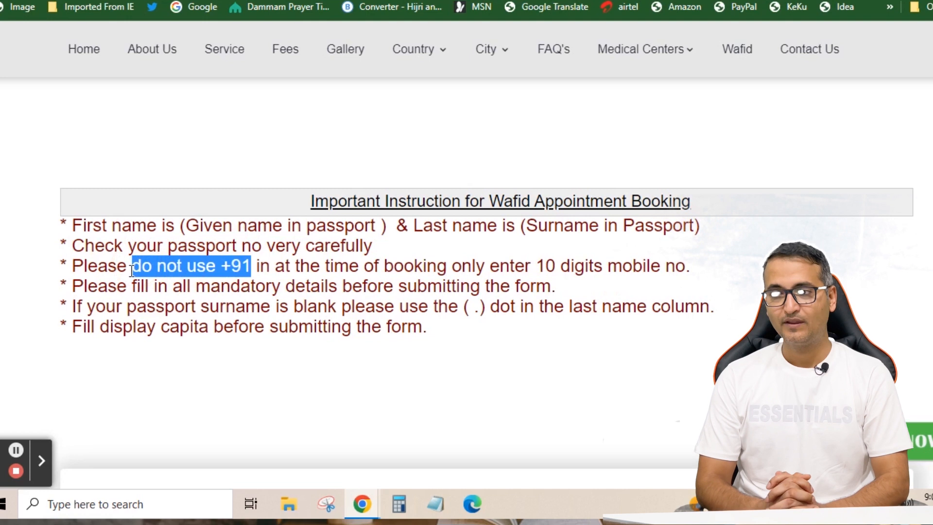
Step: Read the remaining booking instructions on mandatory details, a blank passport surname and the captcha
left_click_drag(63, 285, 566, 290)
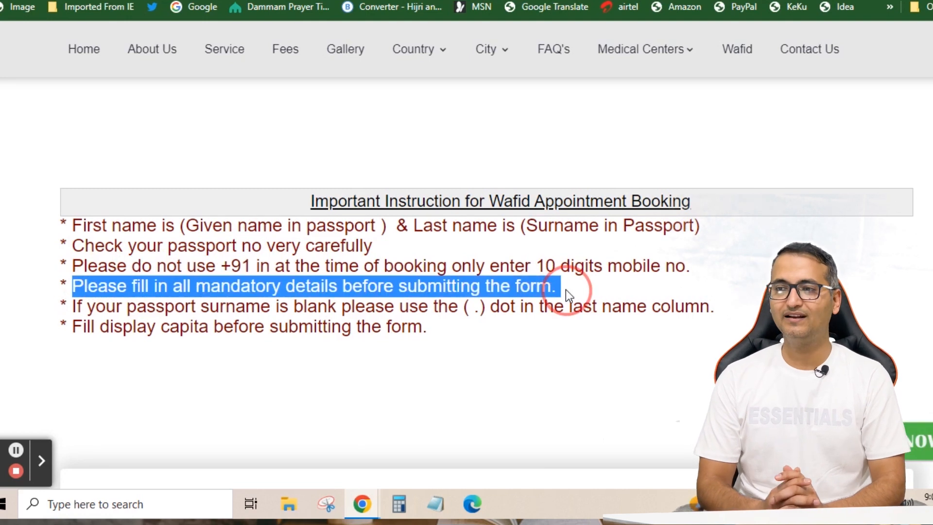
double_click(238, 287)
left_click_drag(73, 307, 746, 311)
left_click(460, 314)
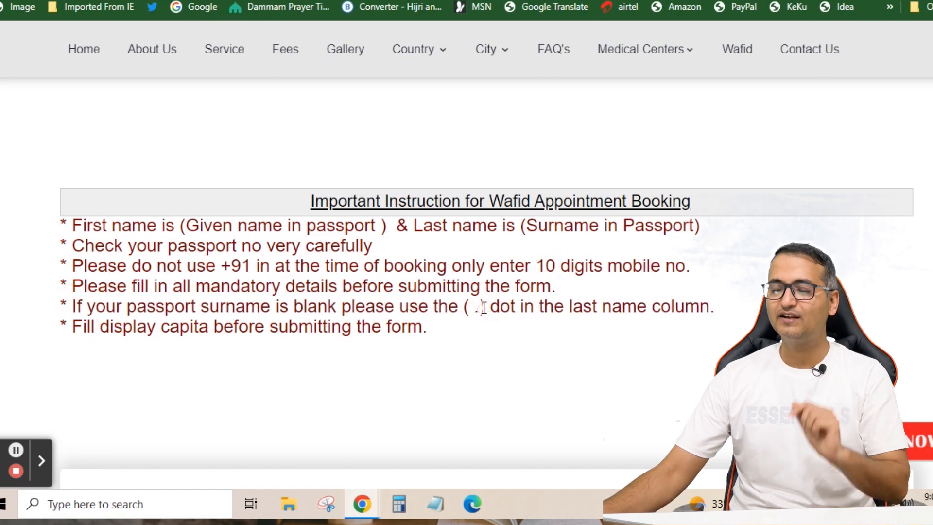
left_click_drag(485, 311, 447, 311)
double_click(241, 306)
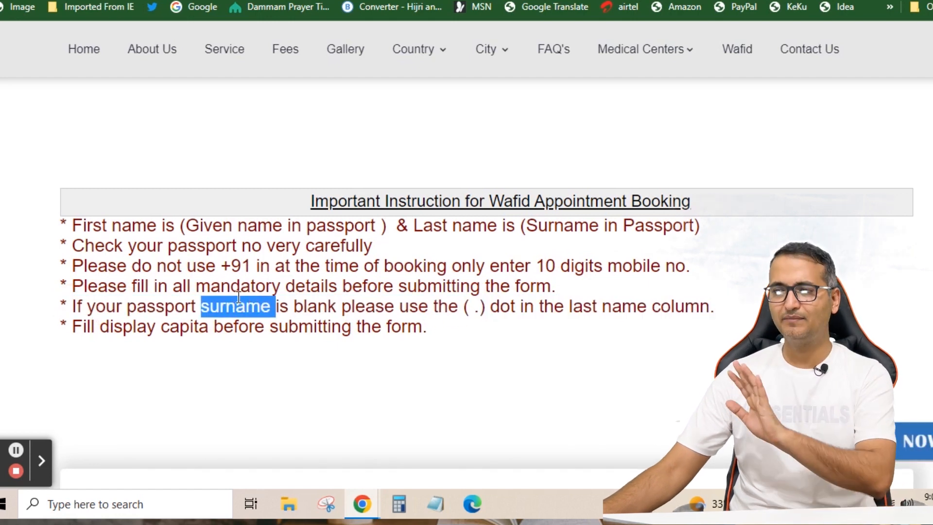
left_click_drag(91, 327, 443, 332)
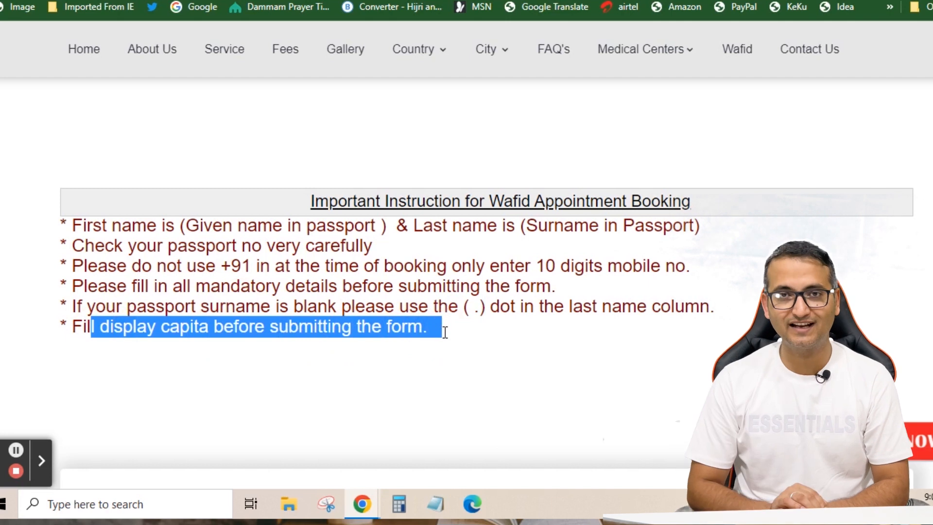
Step: Review the medical test registration form, from the location and candidate's information sections to the captcha and booking confirmation
scroll(442, 332, "down", 8)
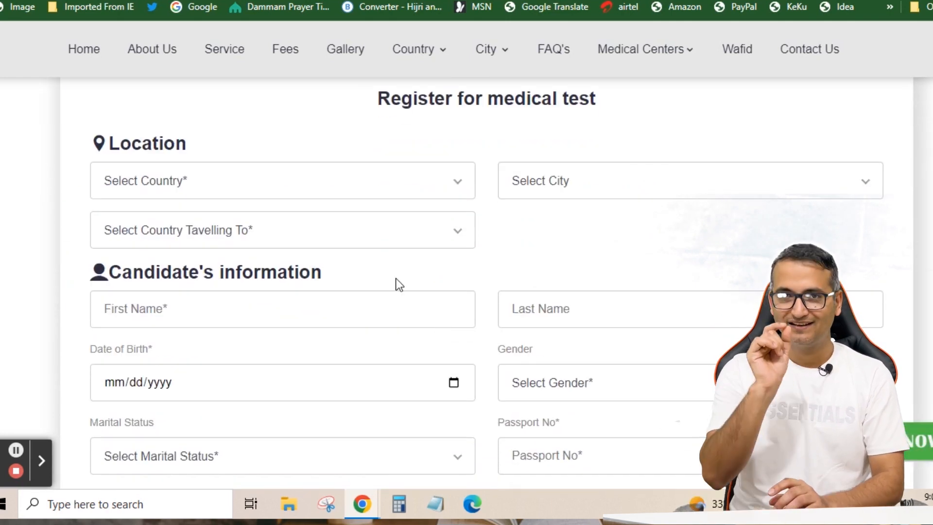
left_click_drag(628, 118, 345, 99)
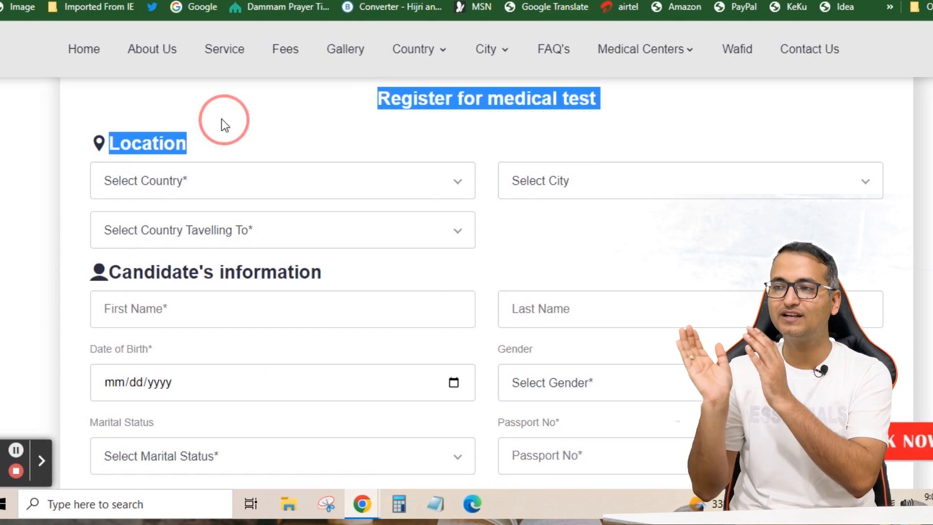
left_click(190, 142)
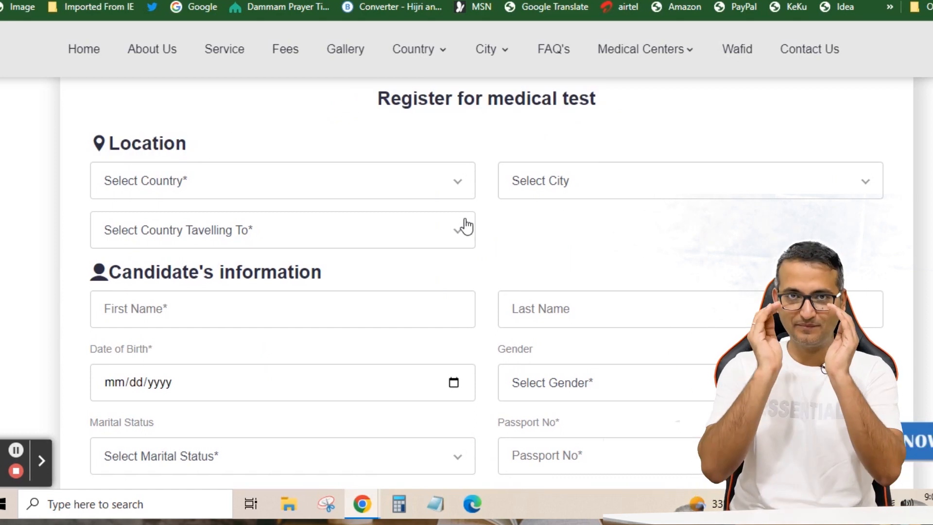
scroll(340, 228, "down", 2)
left_click_drag(322, 198, 97, 198)
scroll(475, 245, "down", 1)
scroll(474, 246, "down", 6)
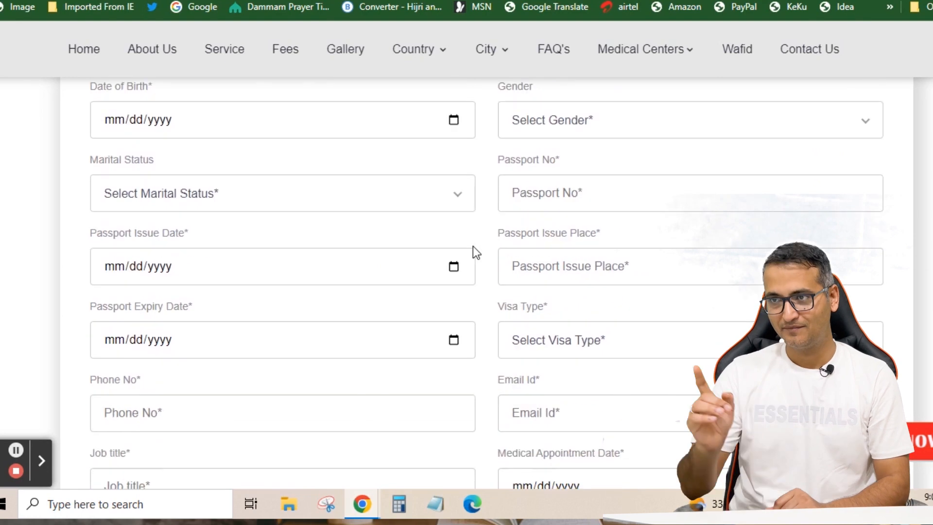
scroll(474, 252, "down", 2)
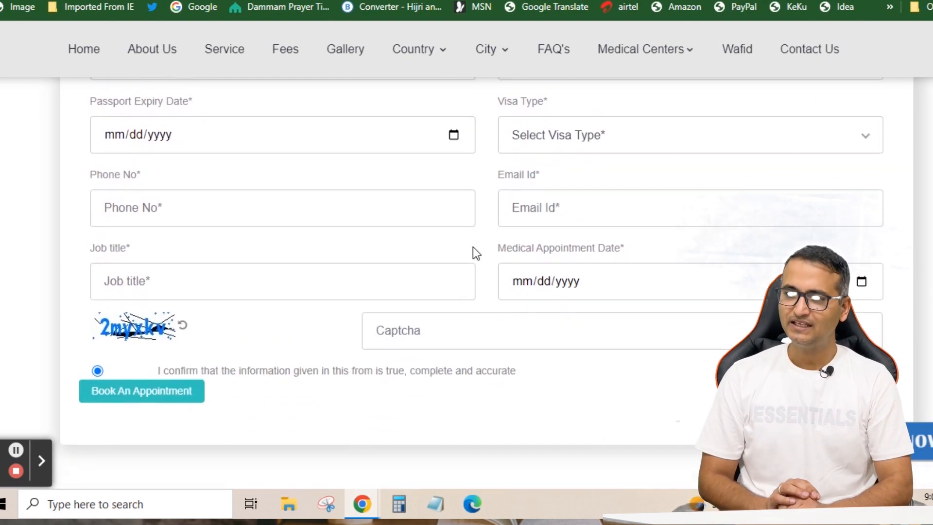
scroll(474, 248, "up", 11)
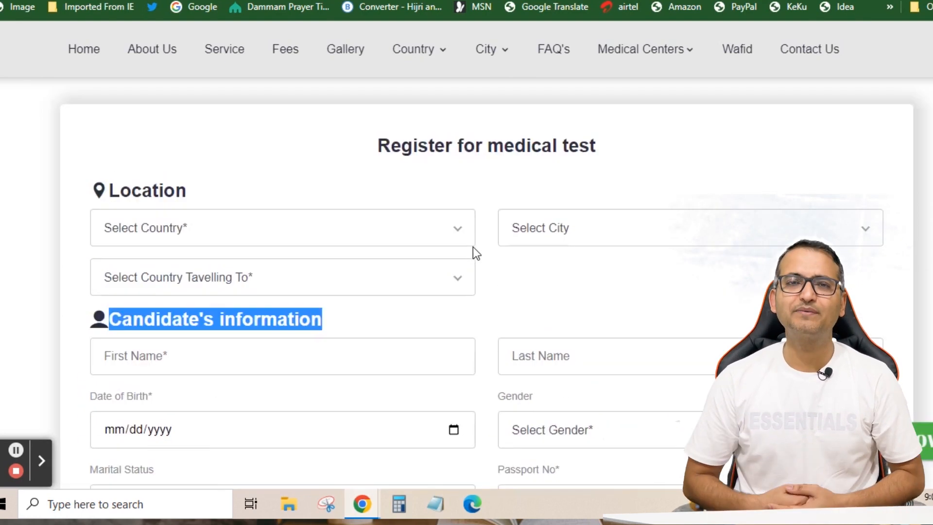
left_click(435, 178)
Step: Set the registration form's location to India as the country and New Delhi as the city
scroll(436, 178, "down", 2)
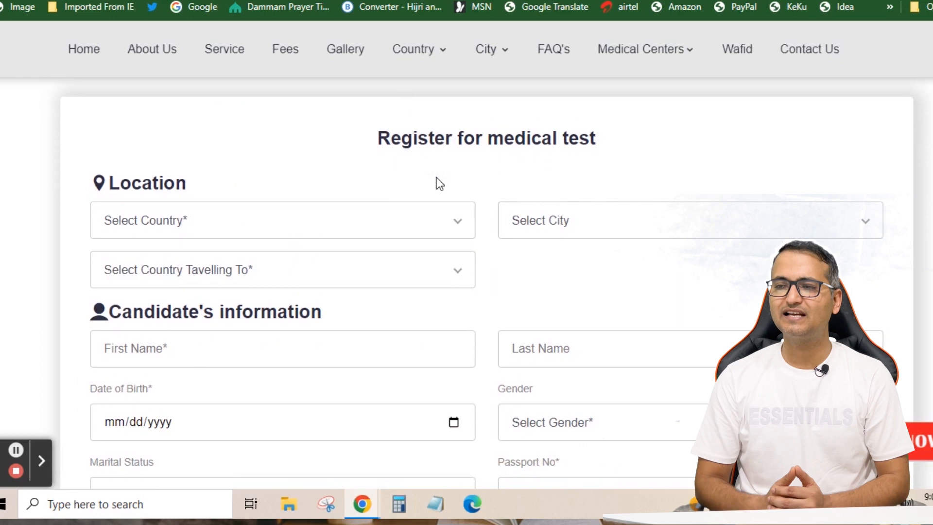
left_click(427, 202)
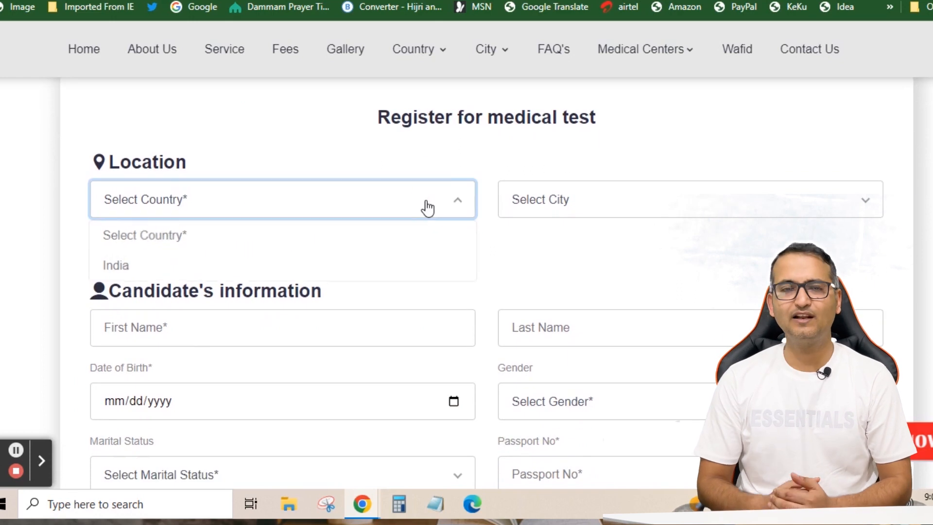
left_click(194, 269)
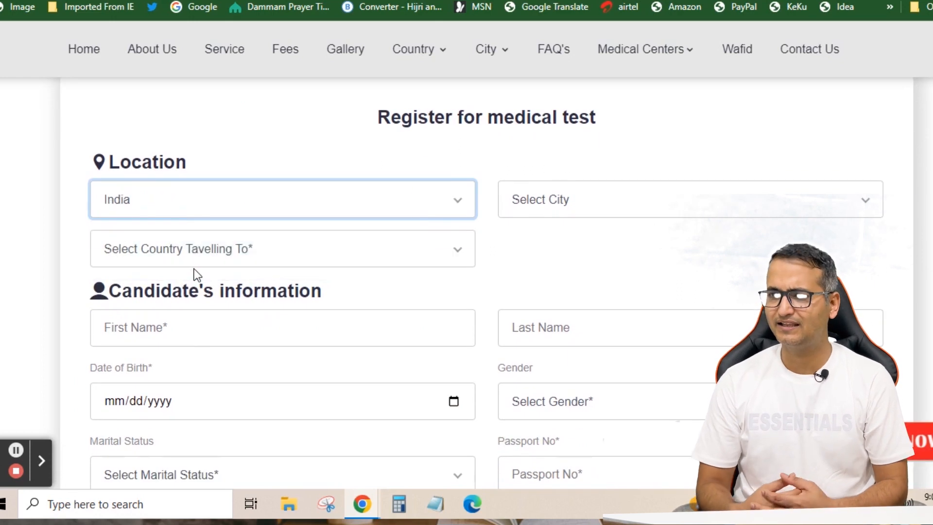
left_click(582, 212)
key("n")
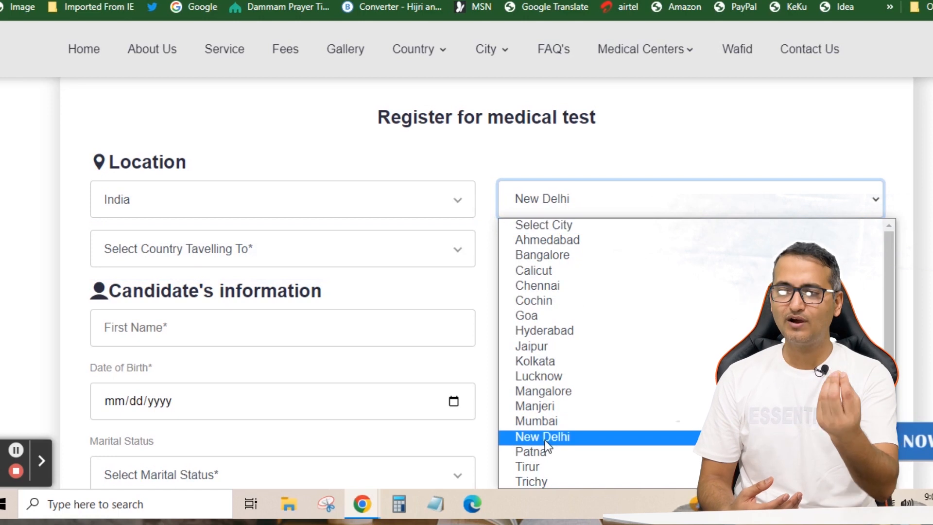
scroll(607, 433, "down", 1)
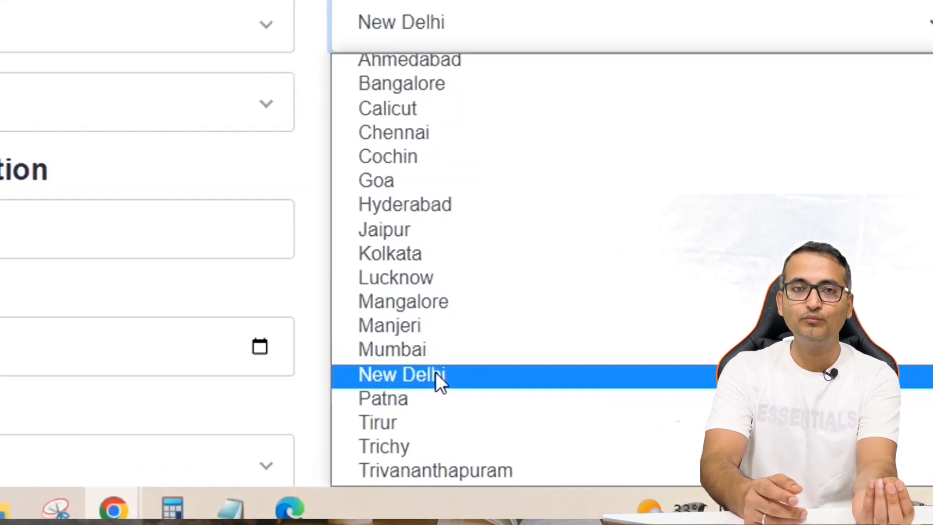
left_click(350, 343)
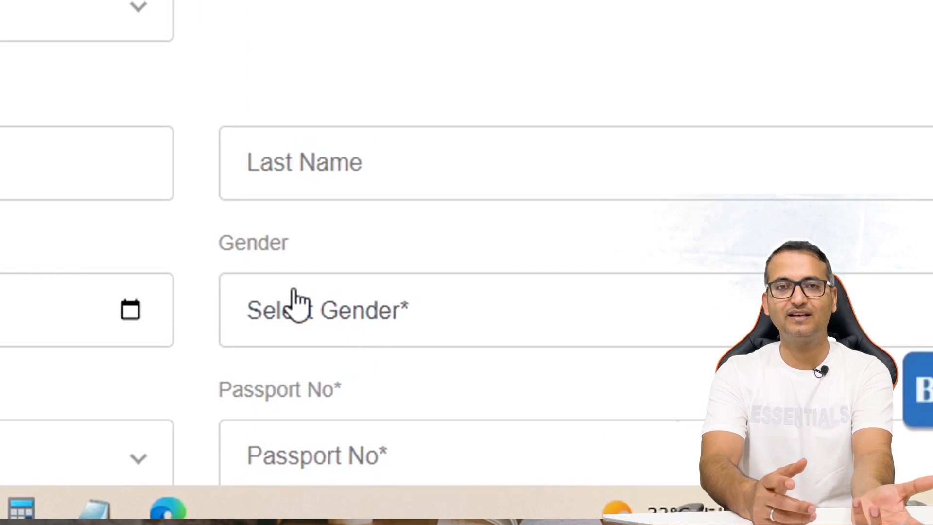
left_click(250, 34)
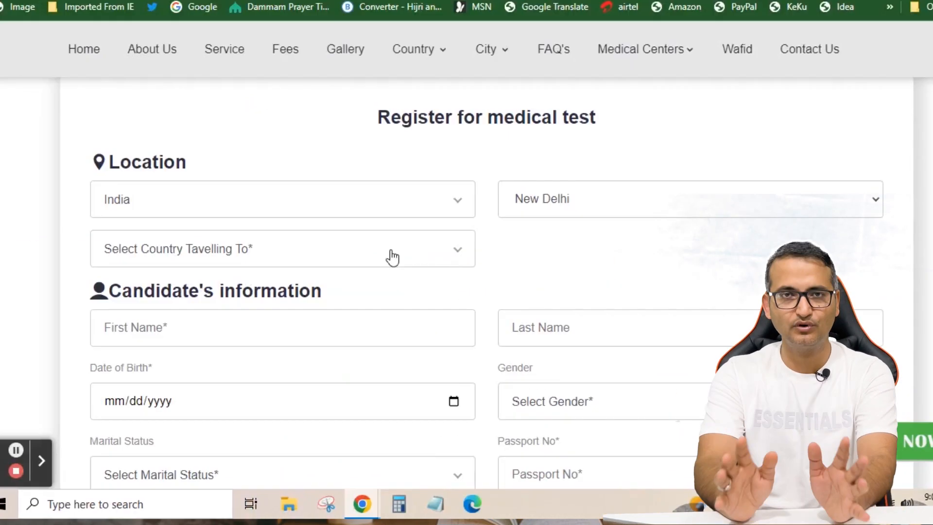
Step: Choose SAUDI ARABIA as the country travelling to
left_click(5, 21)
scroll(378, 298, "down", 1)
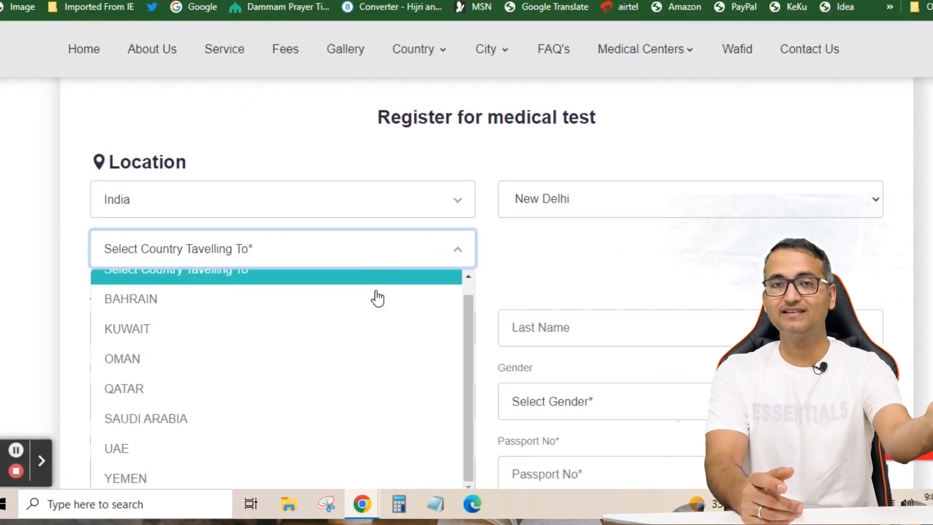
left_click(160, 489)
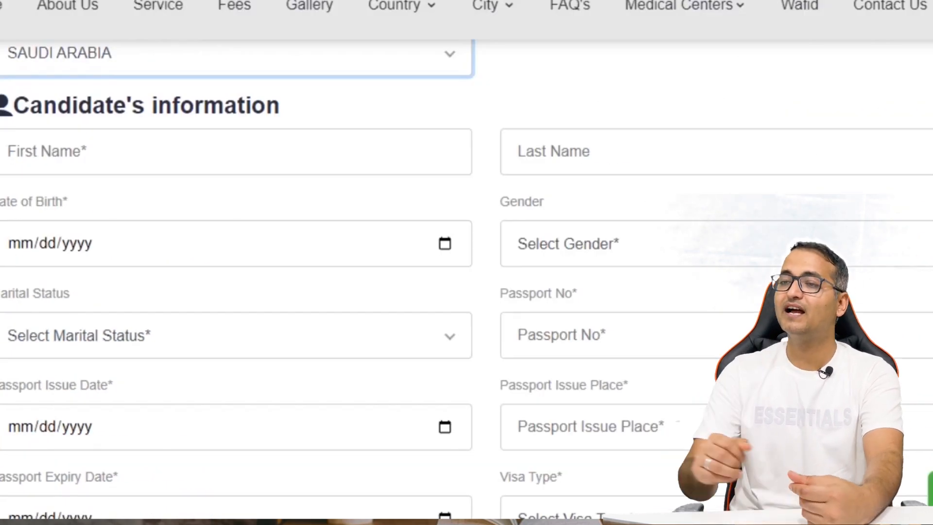
Step: Enter a single dot as the candidate's last name and fill in the month and day of the date of birth
left_click(412, 103)
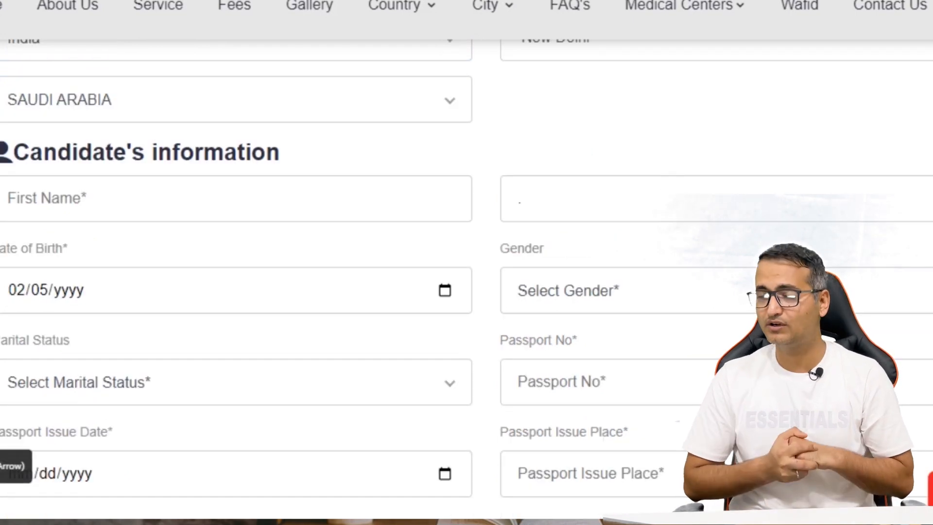
left_click(604, 212)
left_click_drag(570, 206, 500, 210)
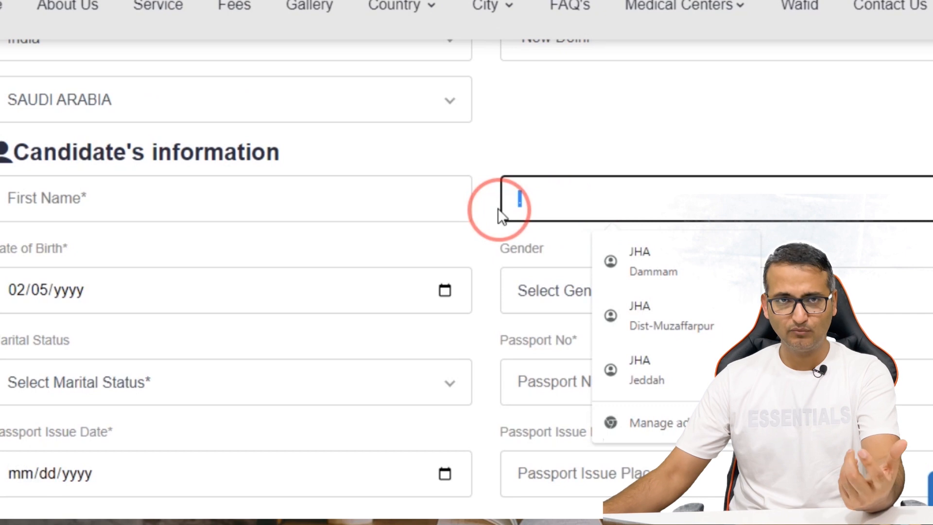
left_click(554, 156)
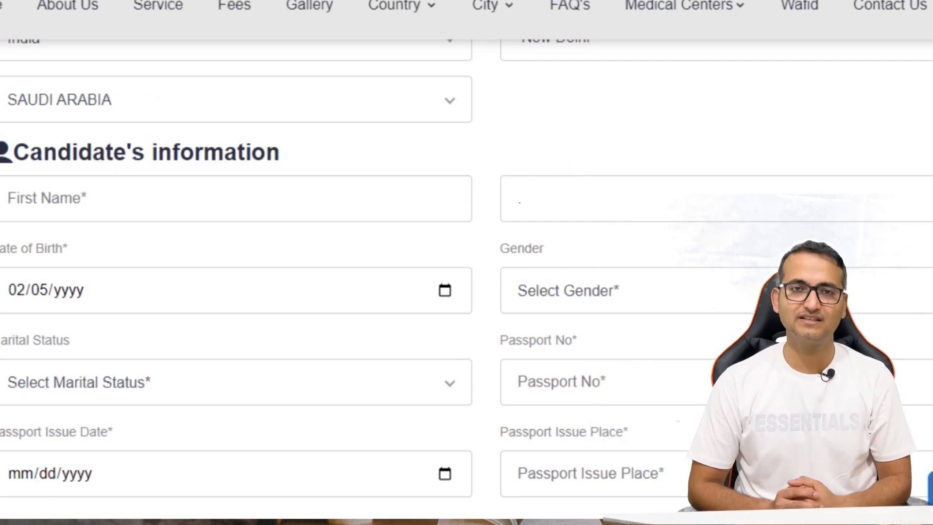
Step: Open the date picker for the candidate's date of birth and choose Family Visa as the visa type
scroll(108, 344, "down", 4)
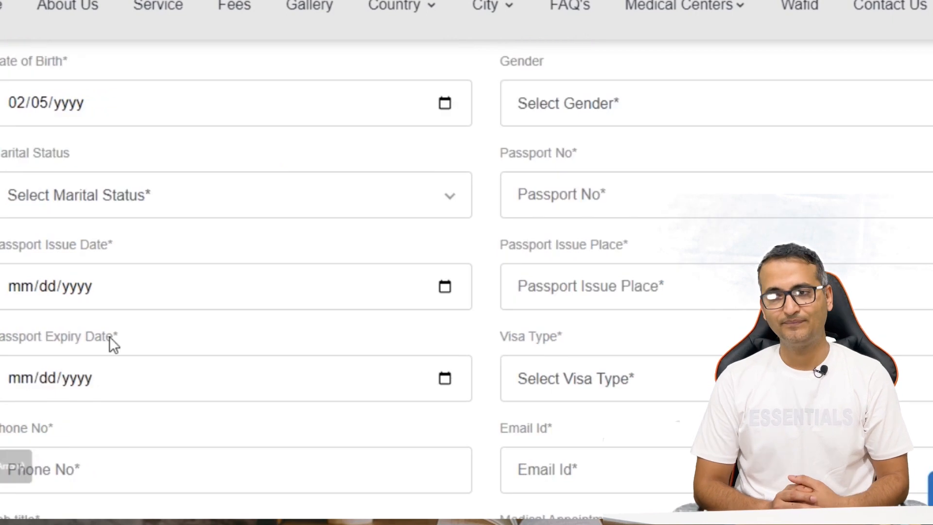
left_click(444, 104)
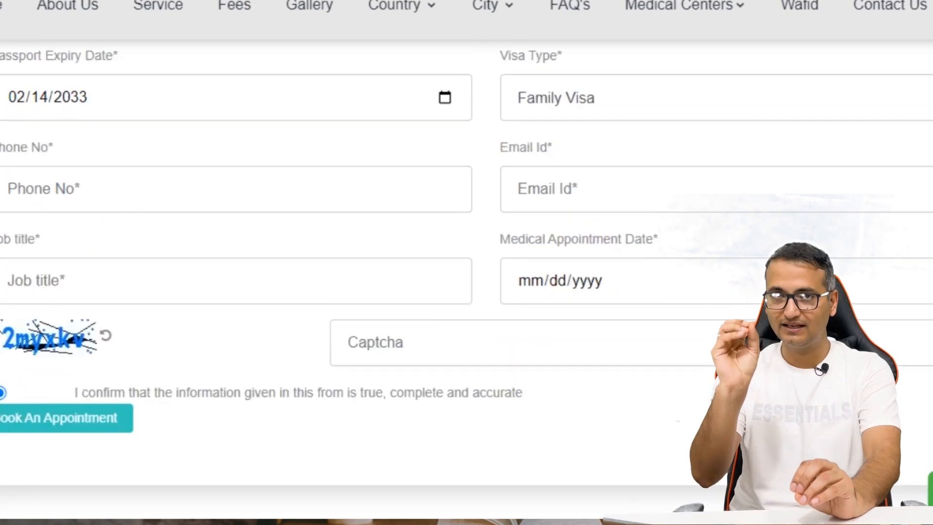
left_click(929, 99)
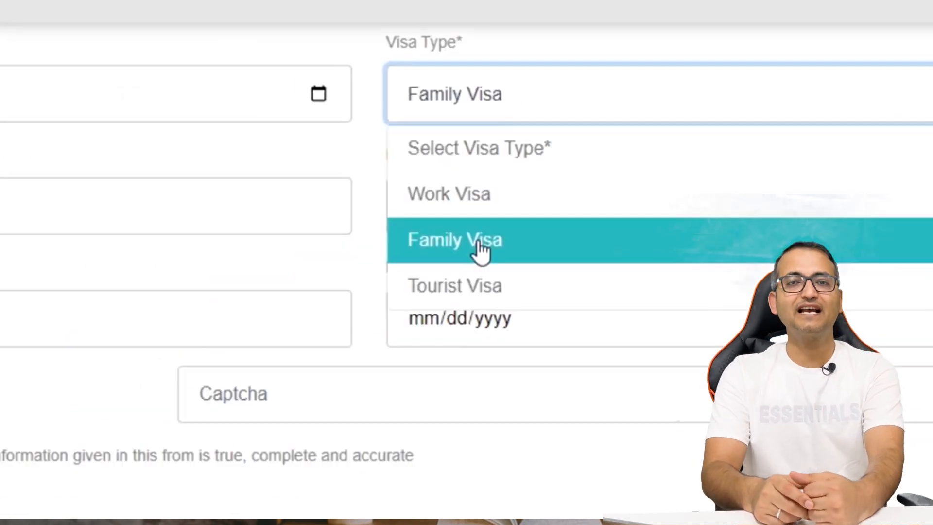
left_click(478, 243)
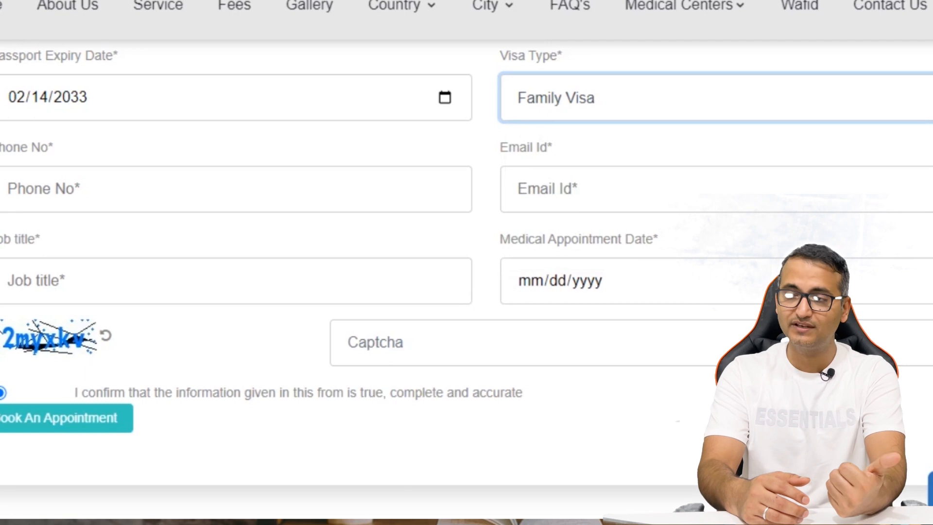
left_click(699, 120)
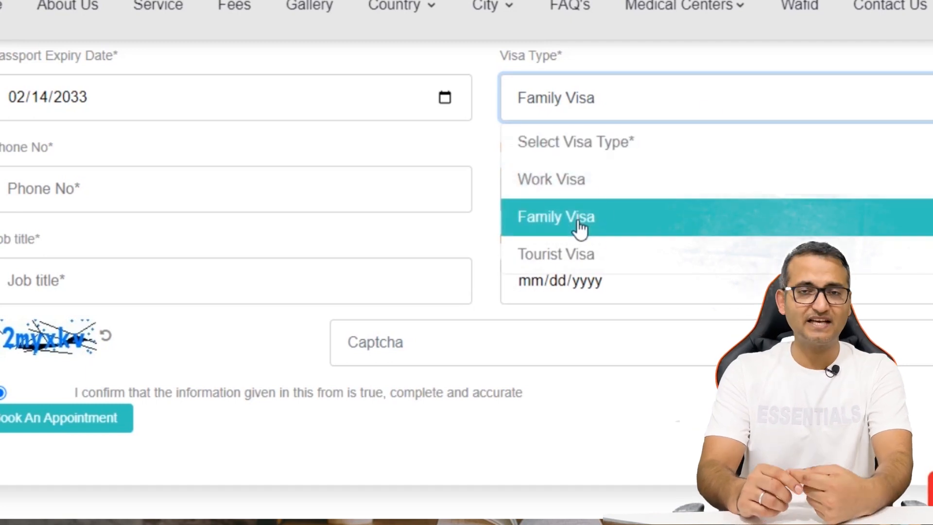
left_click(580, 227)
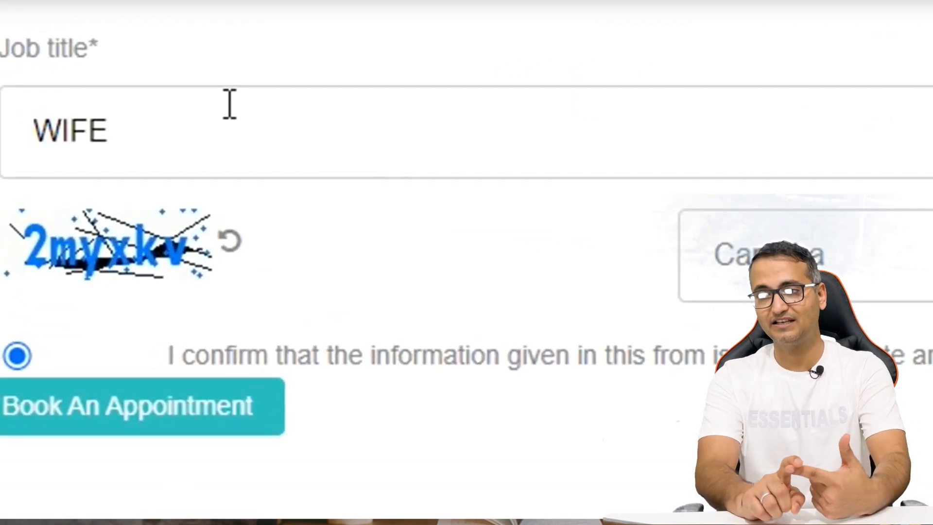
Step: Set the job title to WIFE and the medical appointment date to 06/12/2023
double_click(104, 95)
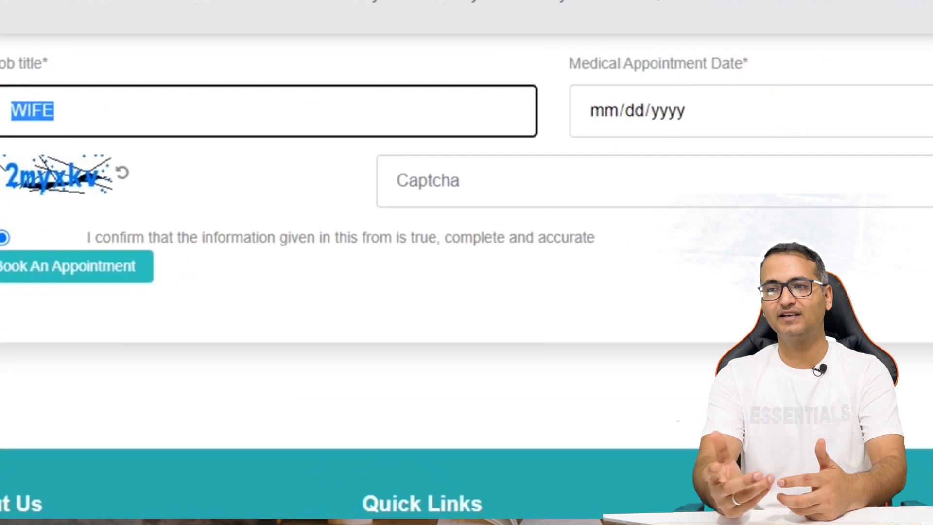
left_click(322, 309)
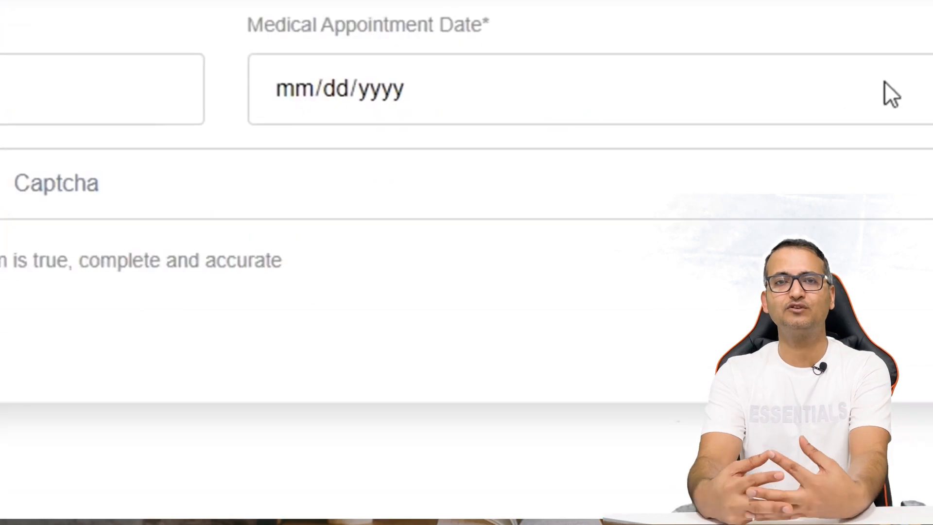
left_click(929, 107)
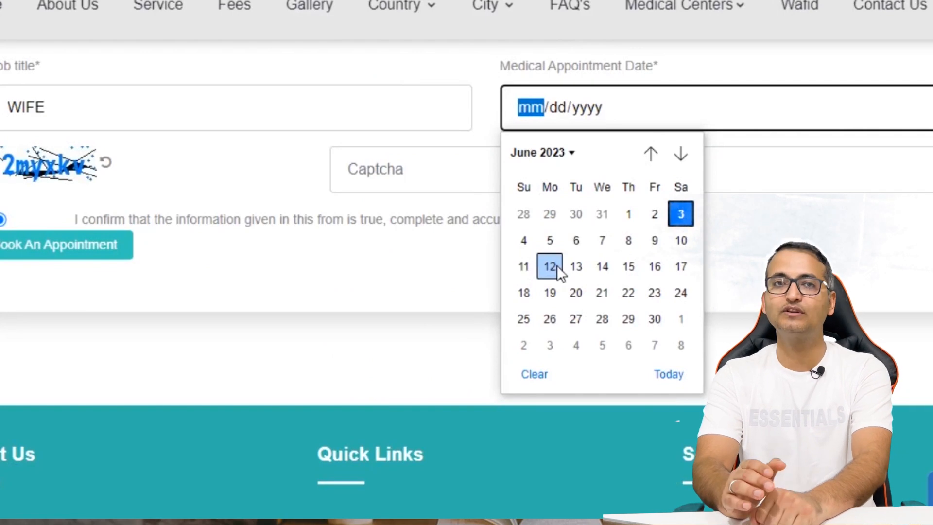
left_click(557, 265)
left_click(616, 244)
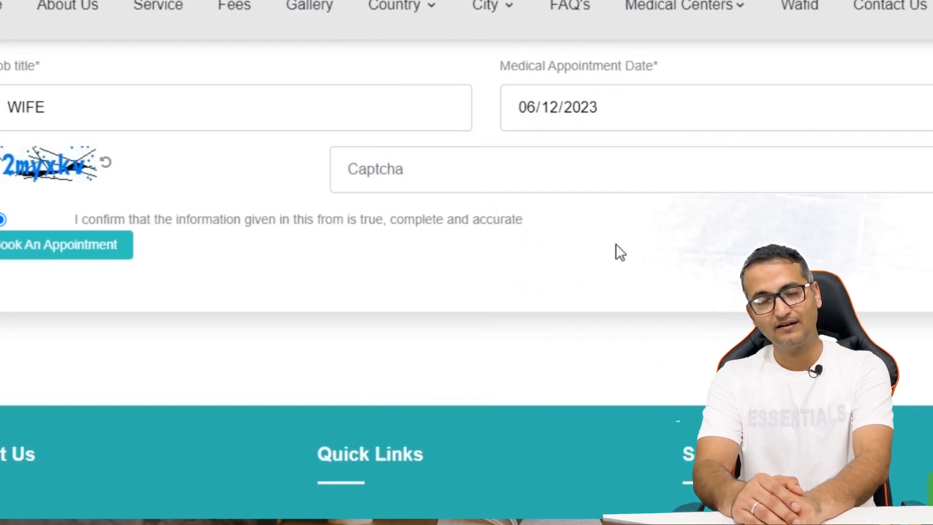
Step: Enter the captcha code, confirm that the given information is accurate and try to book the appointment
left_click(457, 169)
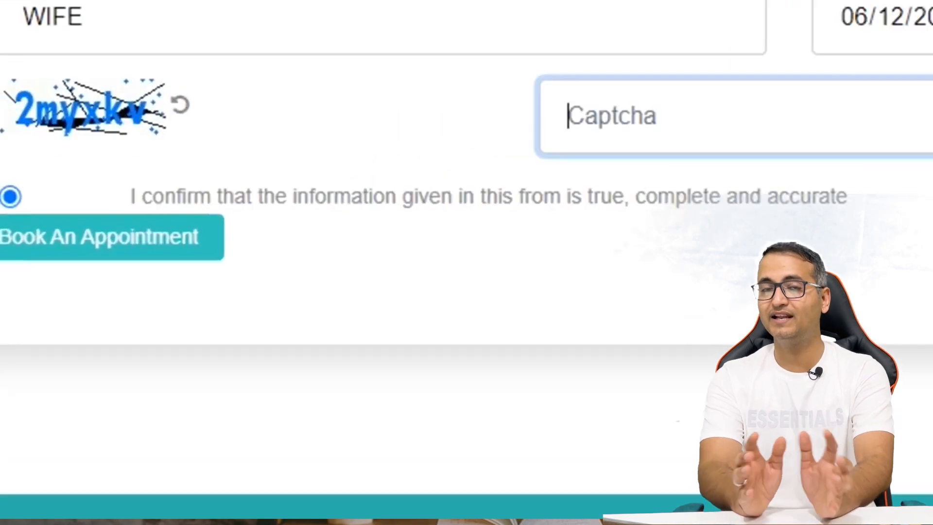
type("2myxkv")
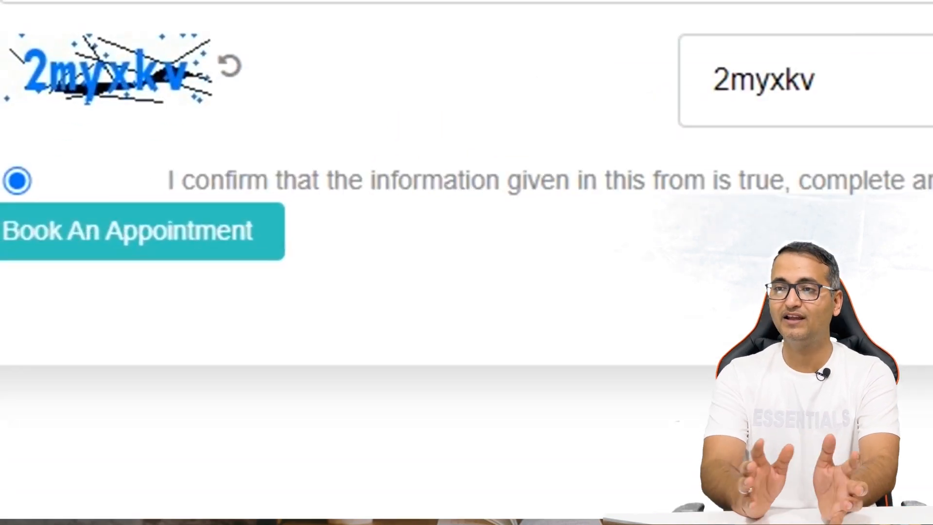
left_click(19, 180)
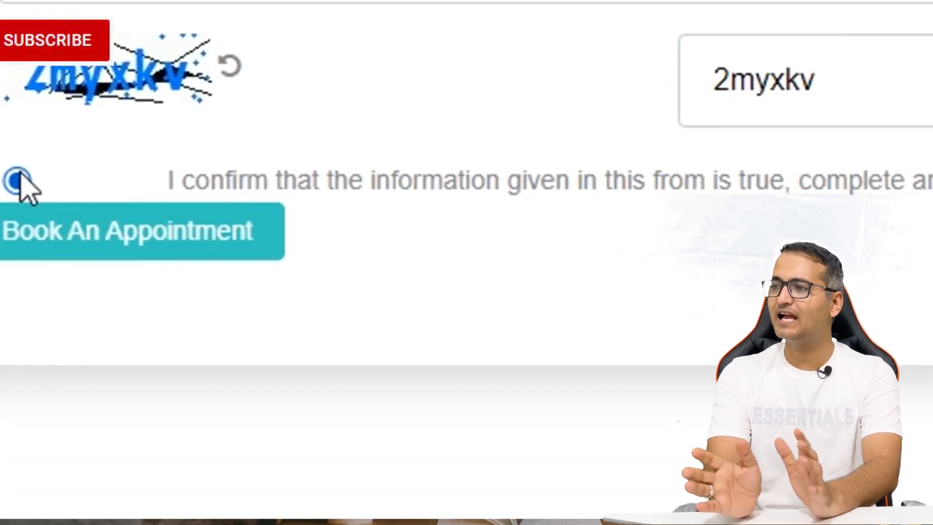
left_click(164, 241)
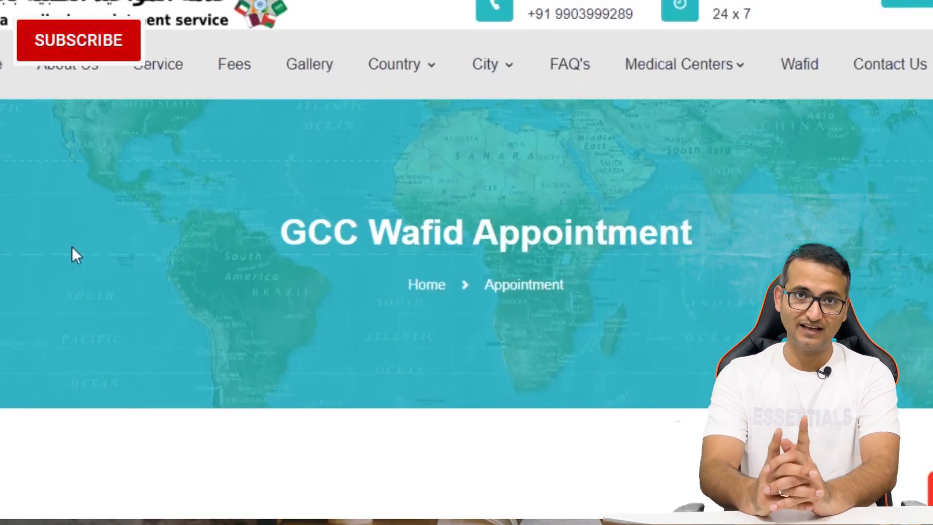
Step: Check the validation message shown above the Location section of the returned registration form
scroll(77, 246, "down", 9)
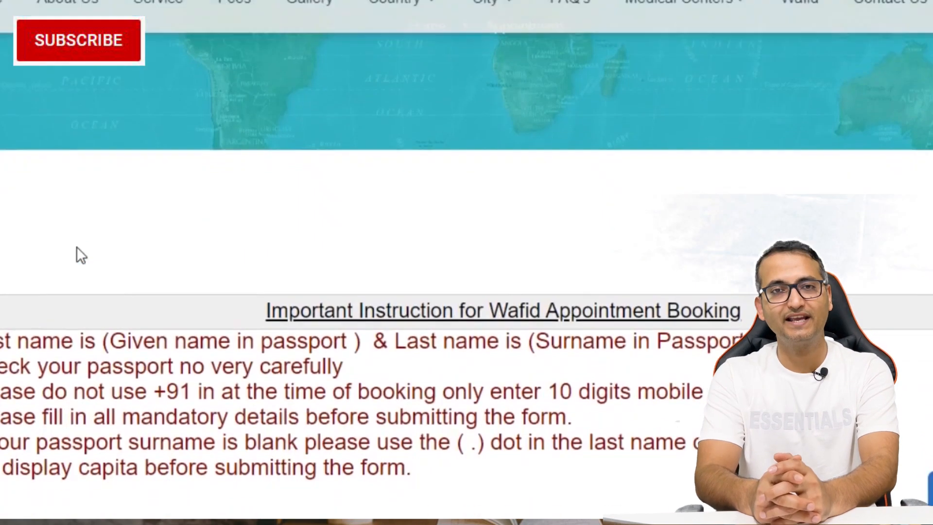
scroll(78, 246, "down", 5)
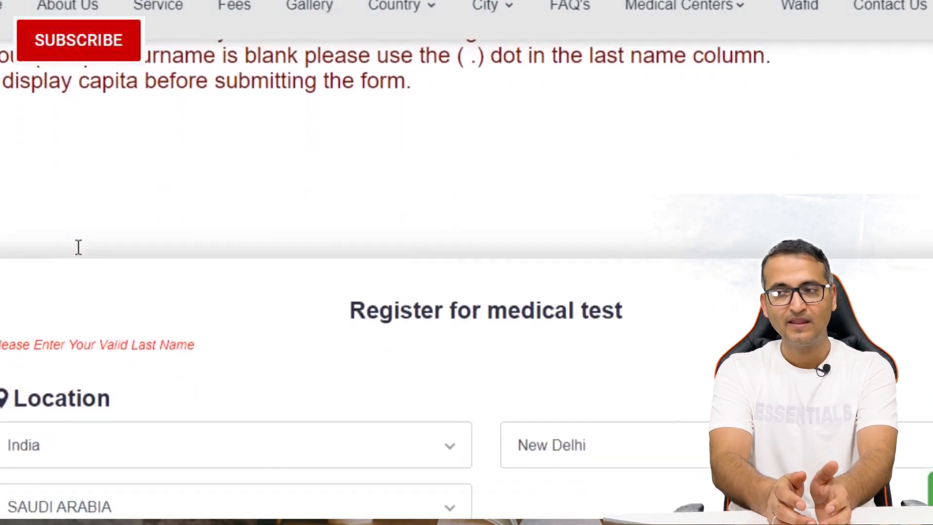
scroll(77, 246, "down", 4)
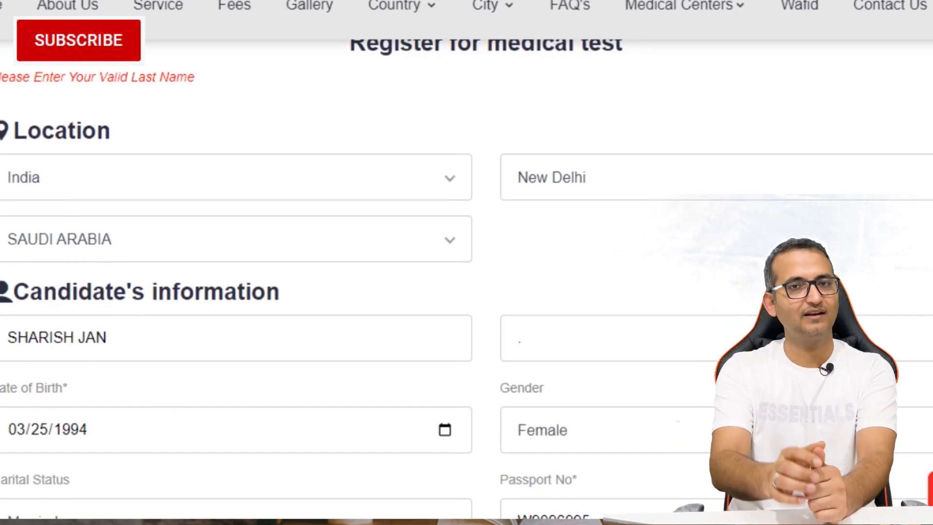
scroll(138, 357, "up", 3)
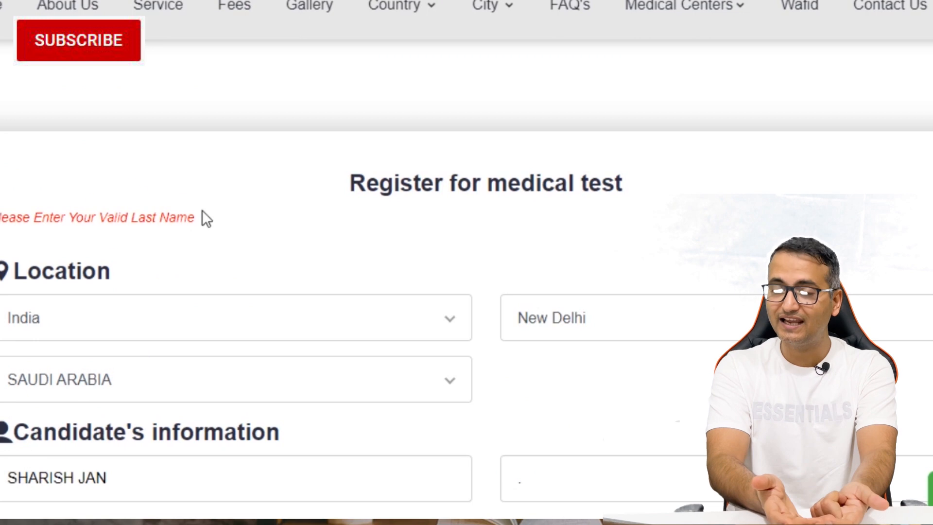
left_click_drag(202, 212, 4, 216)
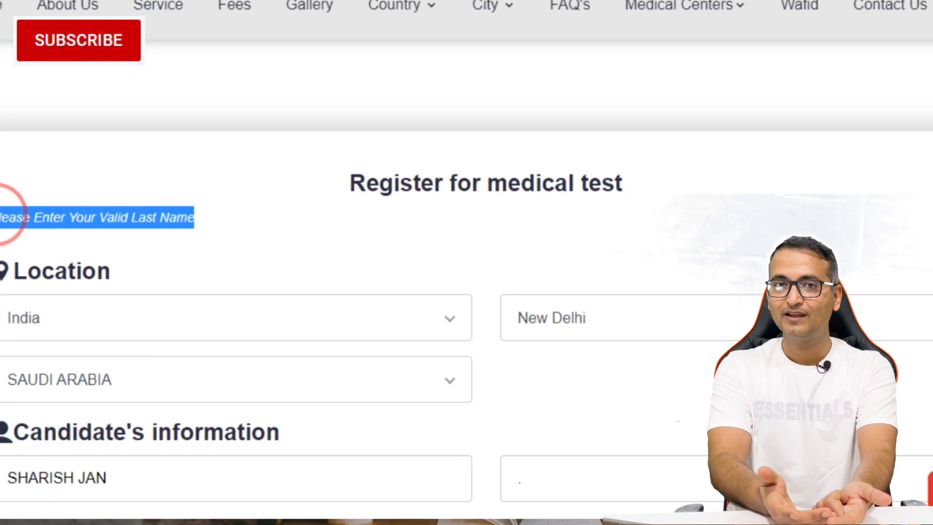
Step: Change the candidate's last name to a dot in parentheses, (.)
left_click(513, 482)
type("(")
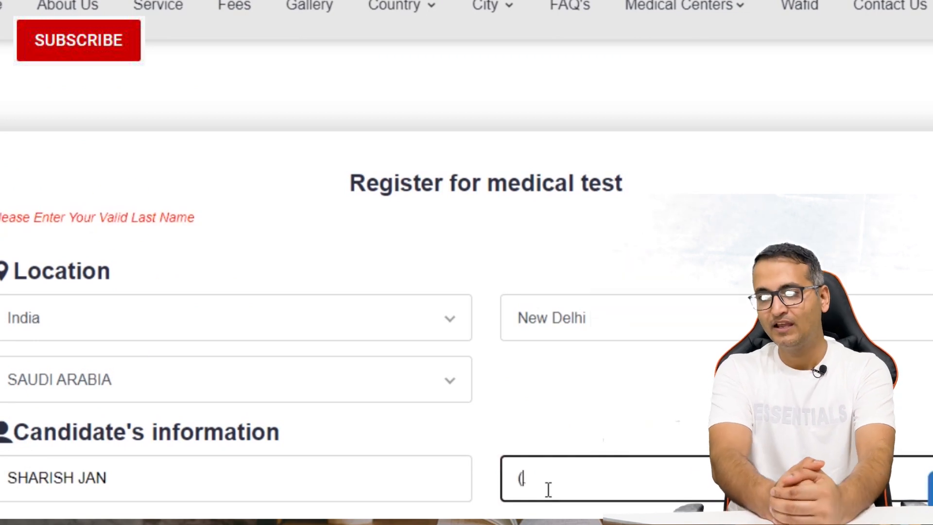
left_click(549, 488)
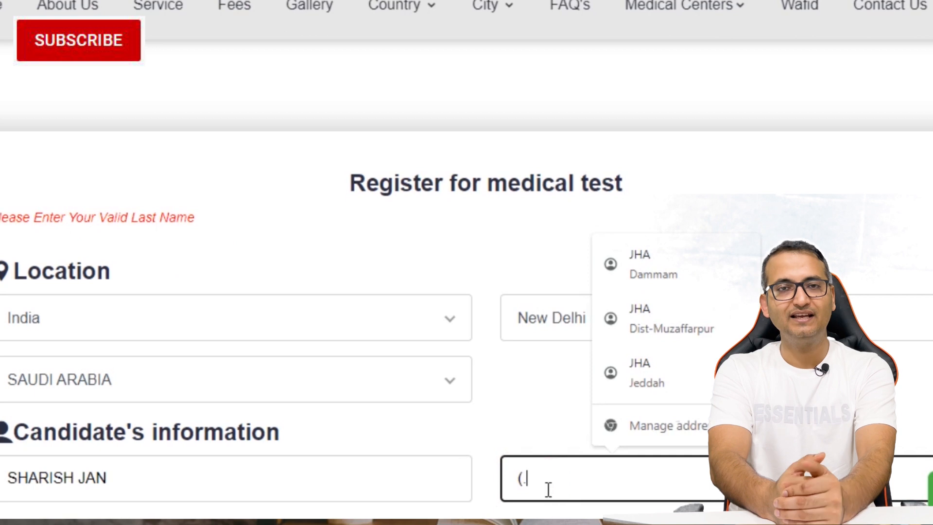
type(".)")
Step: Check the booking instructions for what to enter as last name when the passport surname is blank
scroll(495, 389, "up", 10)
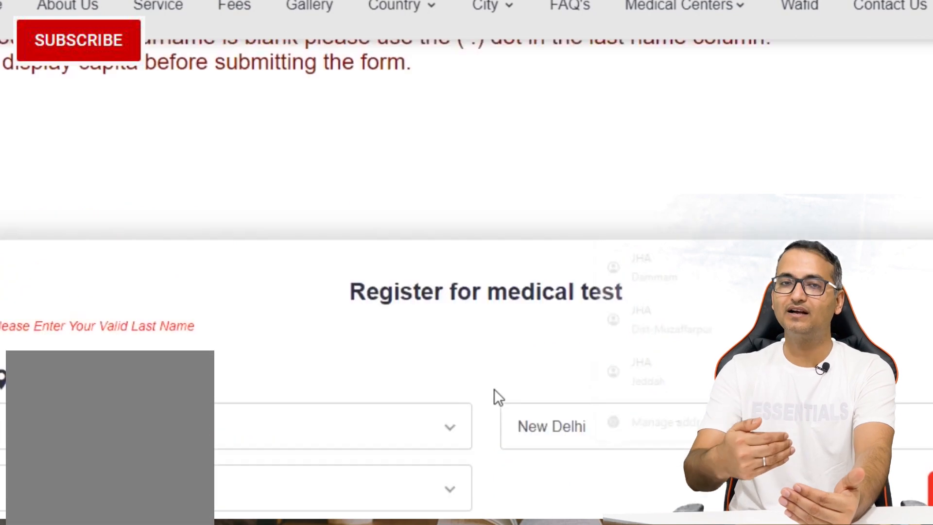
left_click_drag(458, 405, 493, 404)
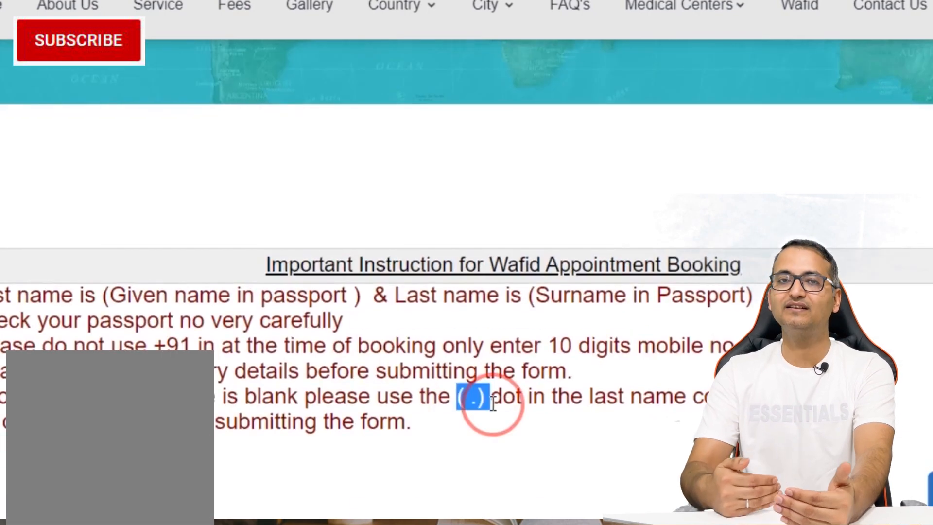
scroll(543, 432, "down", 10)
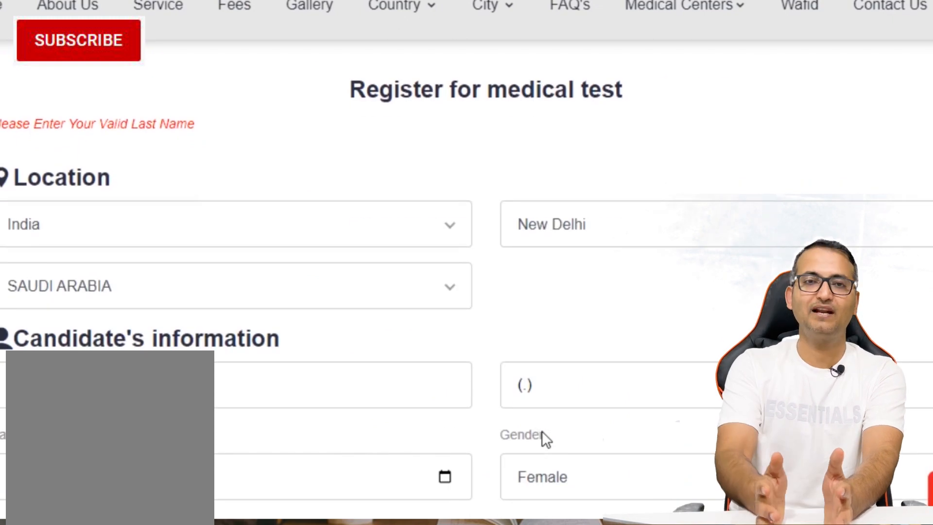
Step: Replace the last name with a plain dot and reread the validation message above the form
left_click_drag(533, 382, 450, 379)
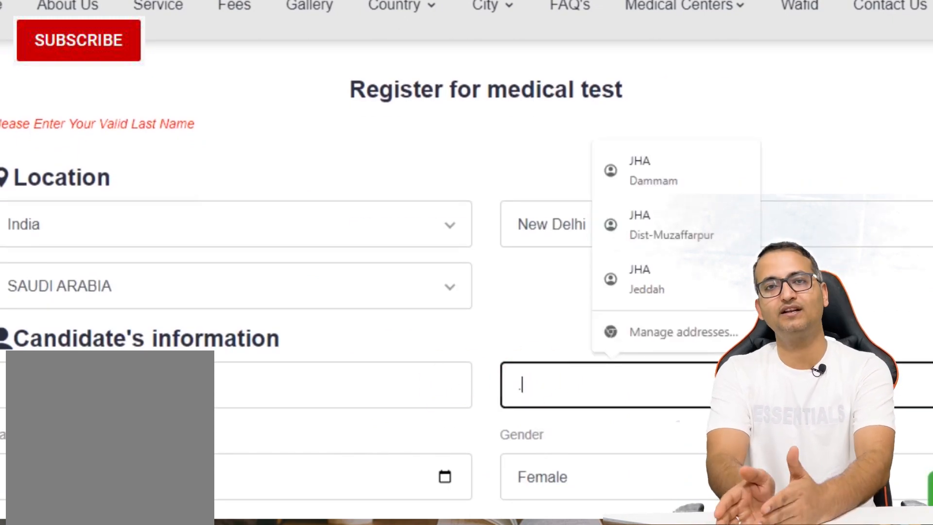
scroll(466, 284, "down", 1)
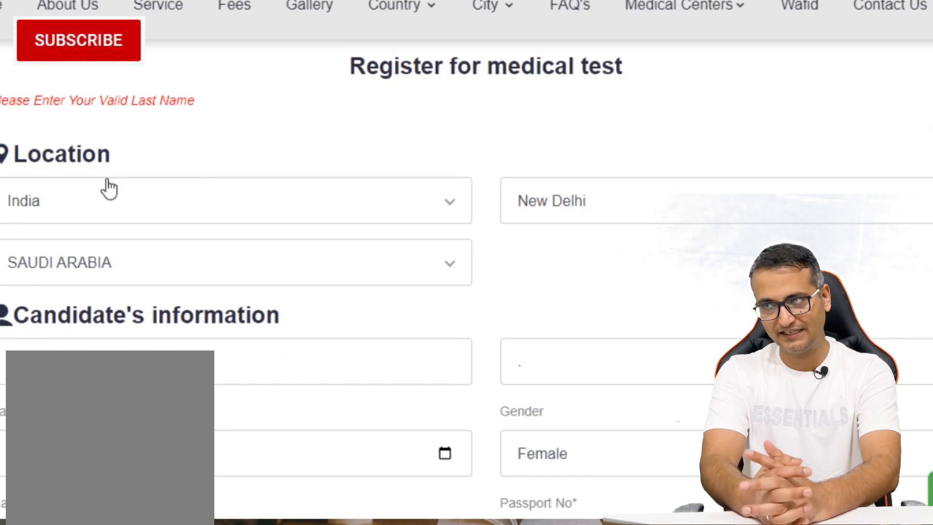
left_click_drag(181, 100, 0, 100)
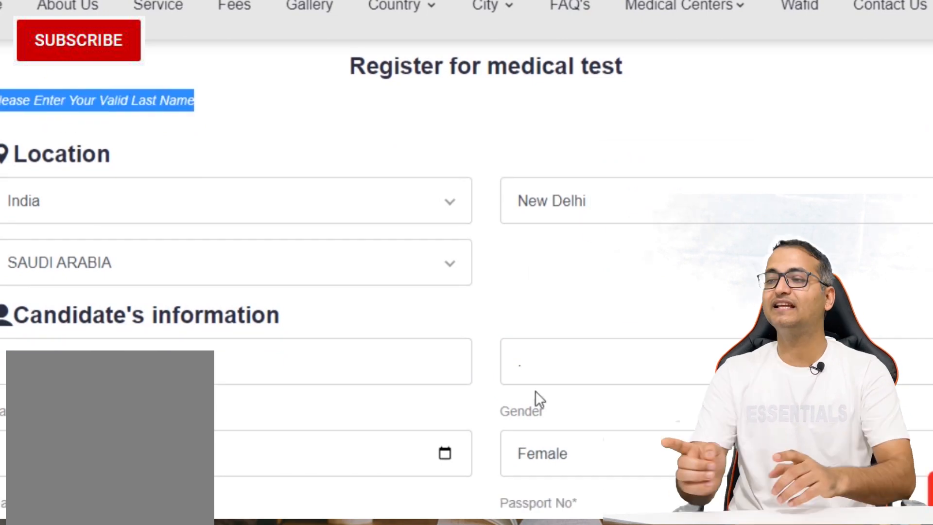
Step: Put parentheses around the dot so that the last name reads (.)
left_click(516, 366)
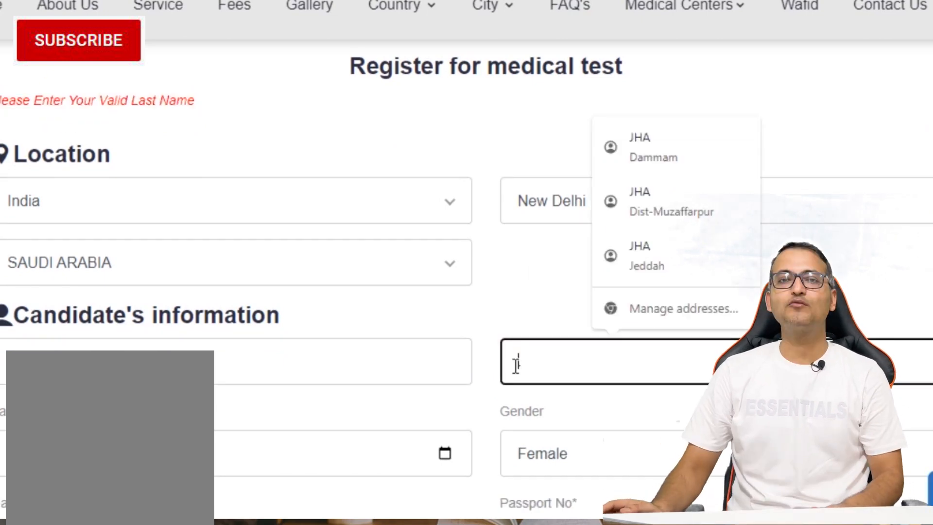
type("c")
left_click(535, 368)
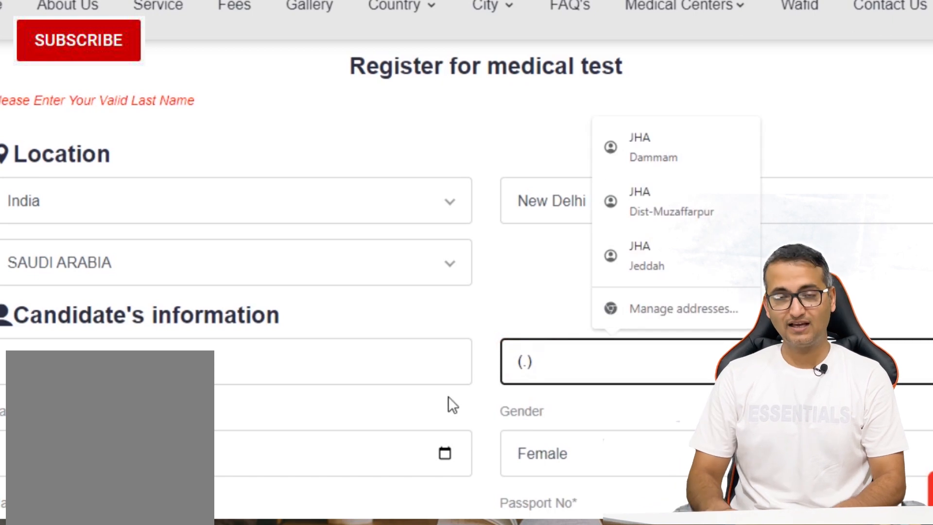
Step: Fill in the new captcha code at the end of the form and submit the appointment booking again
scroll(452, 403, "down", 15)
scroll(228, 301, "up", 3)
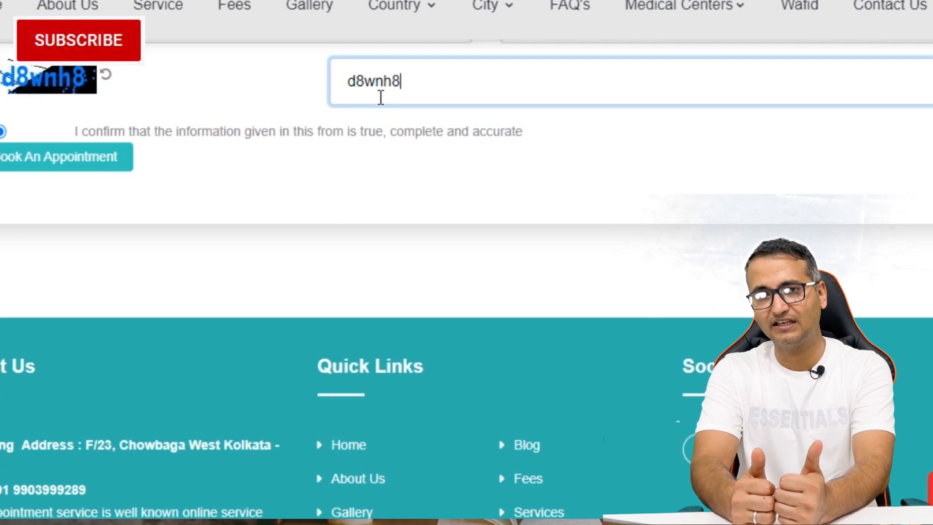
left_click(109, 165)
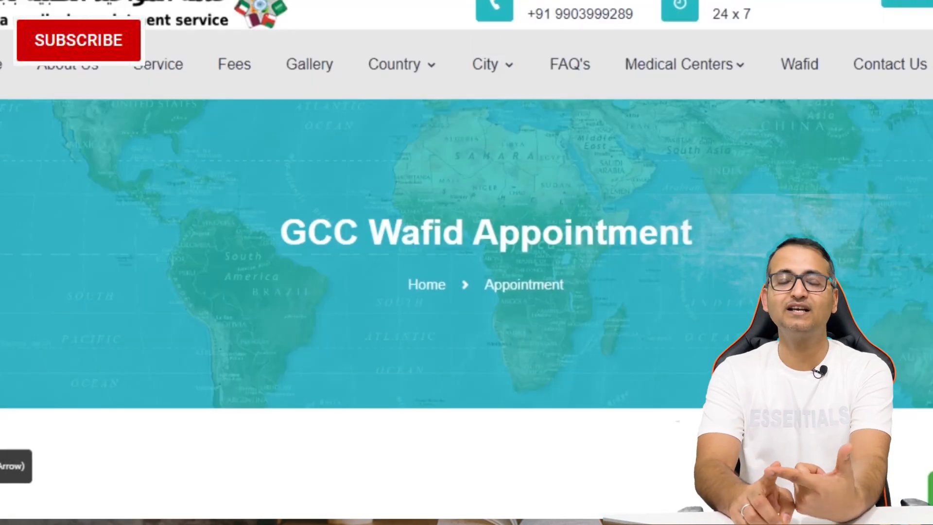
Step: Return to the end of the reloaded form, complete its captcha and try booking the appointment once more
scroll(141, 467, "down", 10)
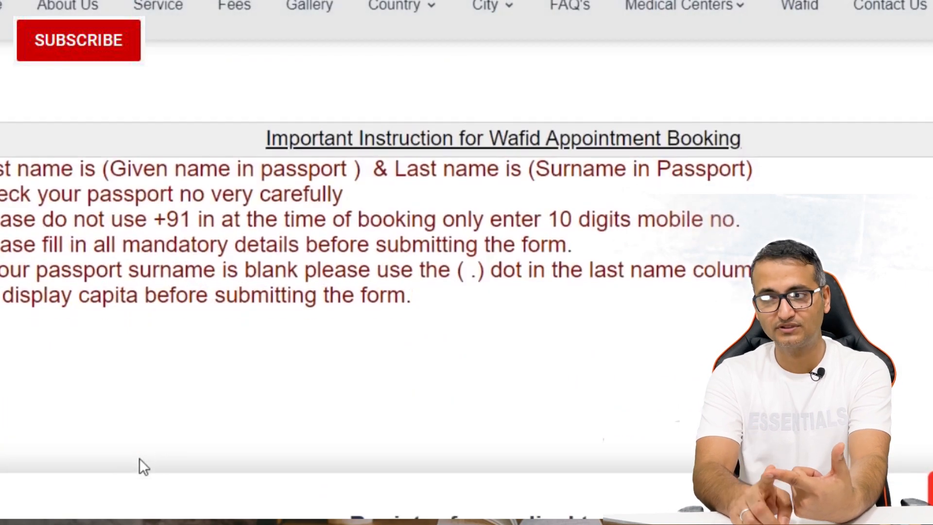
scroll(133, 459, "down", 15)
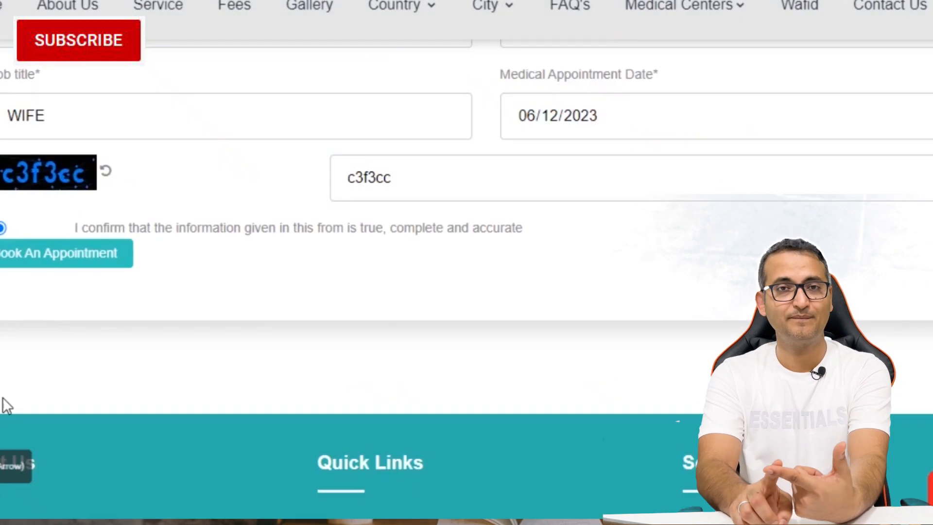
left_click(85, 259)
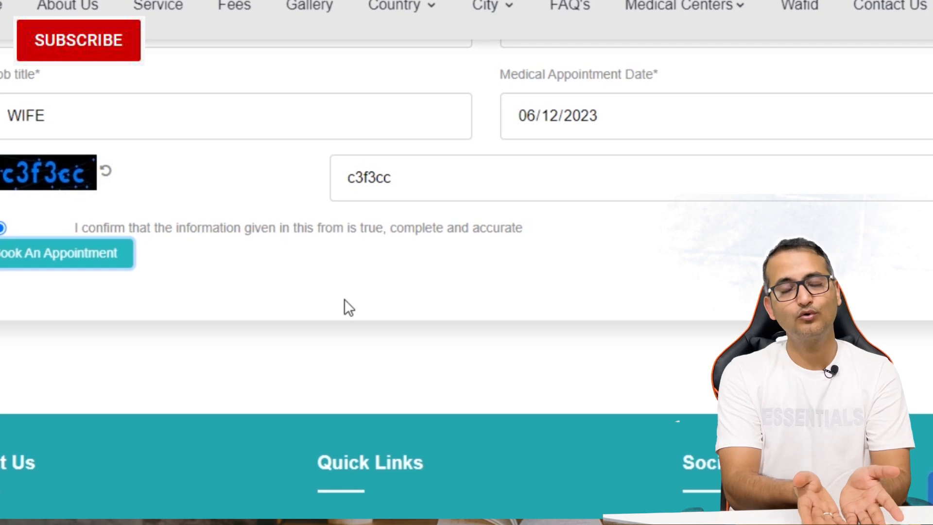
scroll(345, 299, "down", 10)
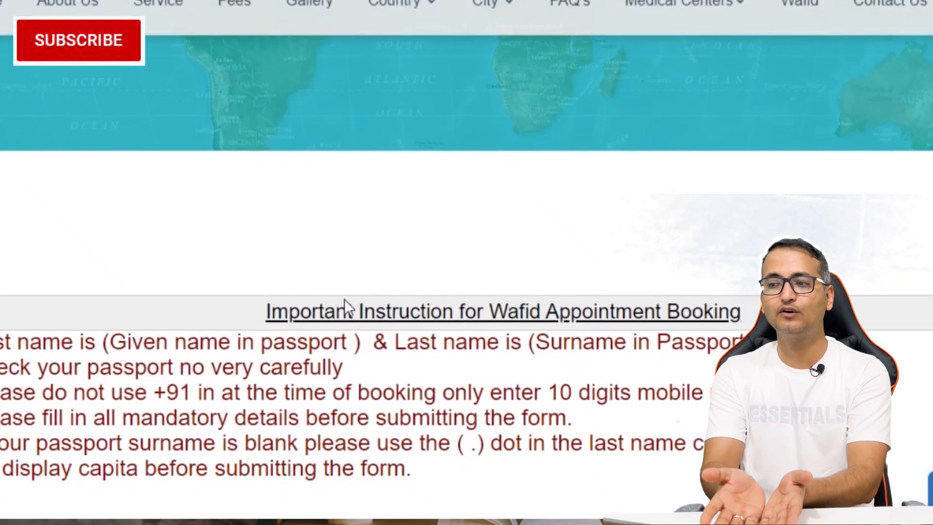
Step: Proceed to payment for the medical test registration, go through the payment methods and pay the appointment fee by card
scroll(346, 299, "down", 6)
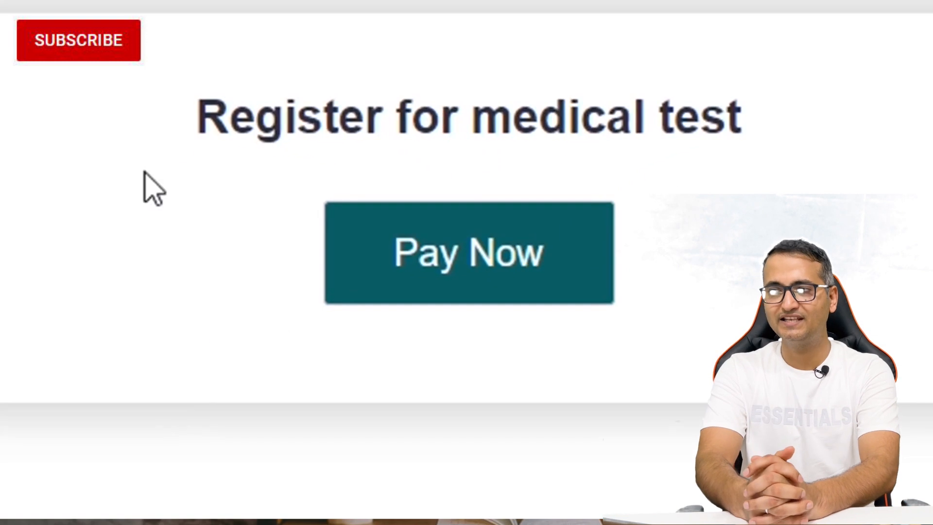
left_click_drag(351, 161, 711, 197)
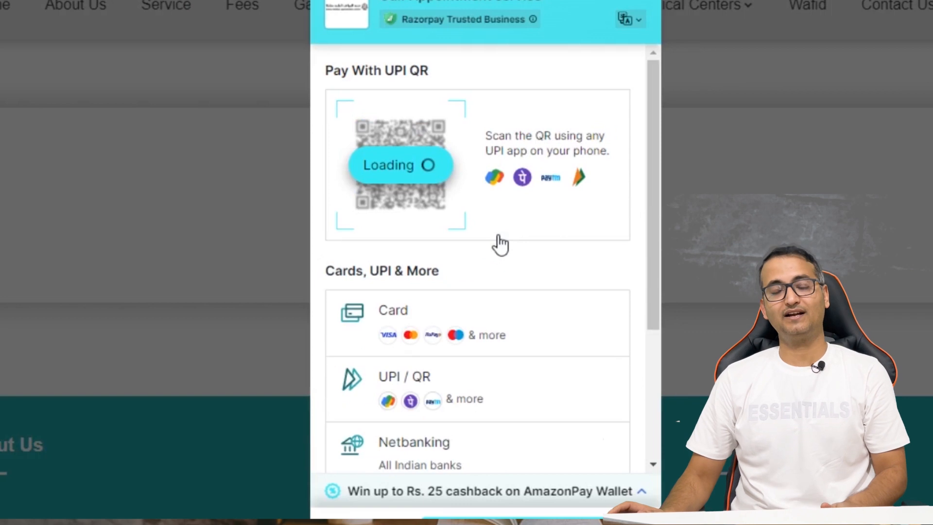
scroll(501, 244, "down", 2)
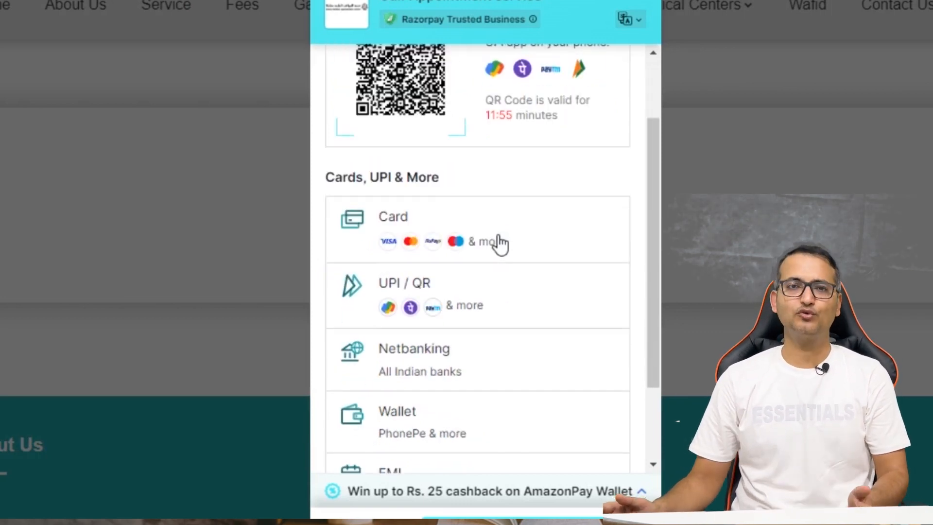
scroll(500, 244, "down", 1)
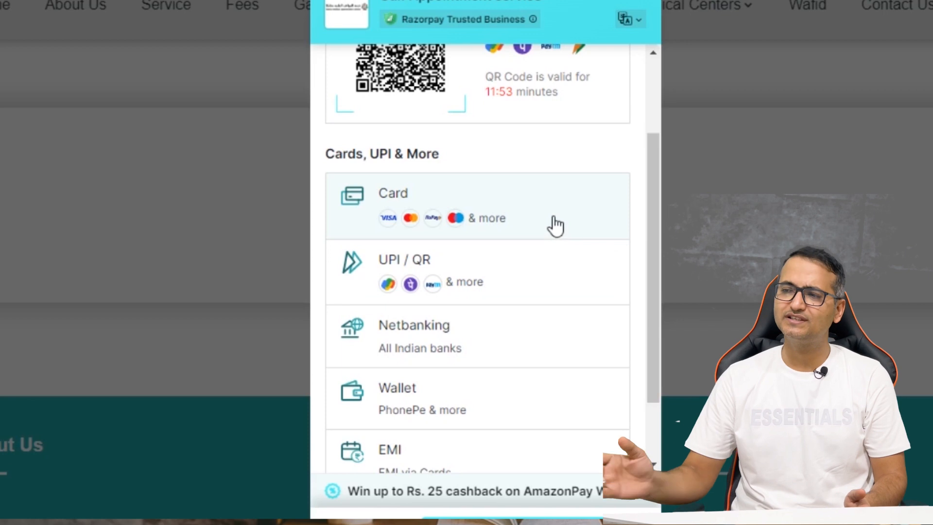
scroll(558, 231, "down", 1)
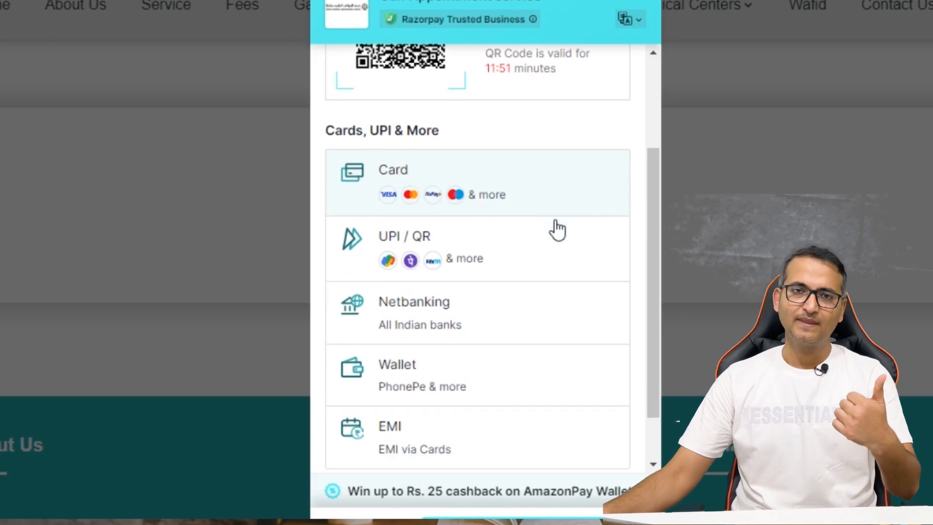
scroll(558, 230, "down", 1)
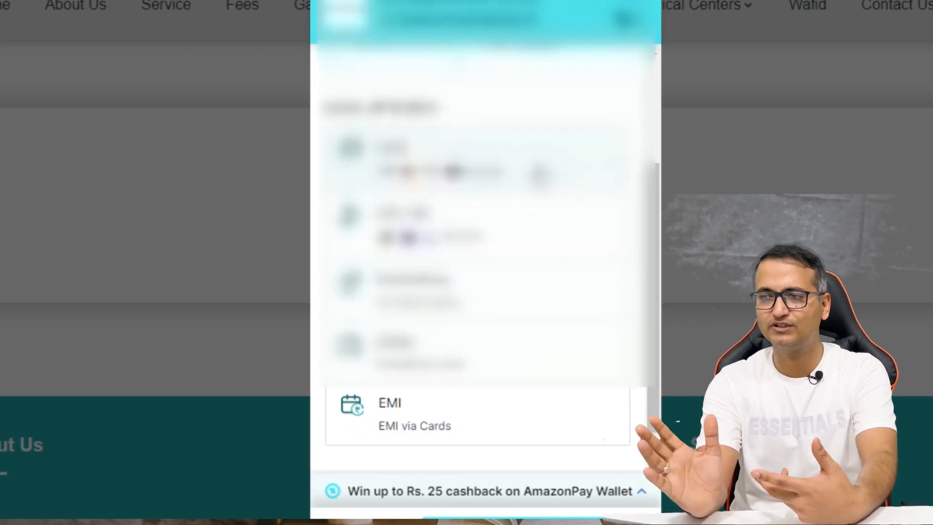
left_click(540, 428)
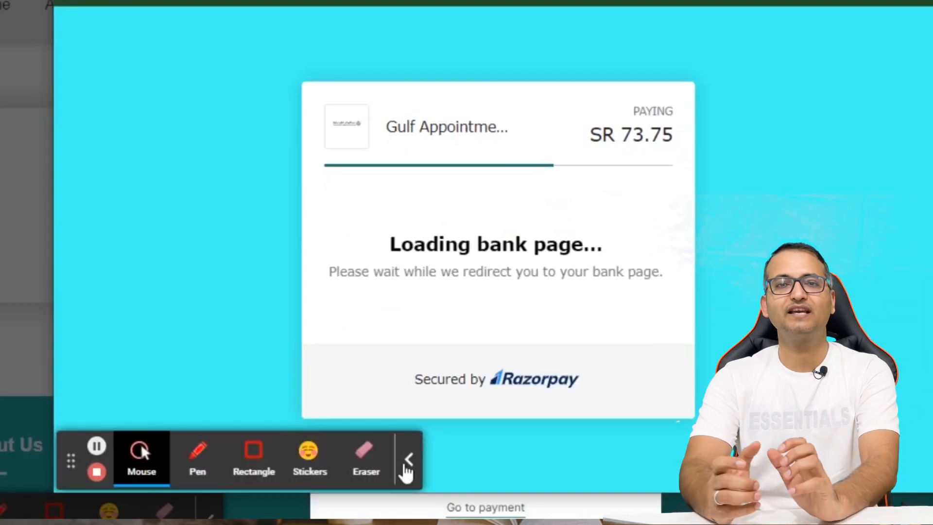
left_click(407, 461)
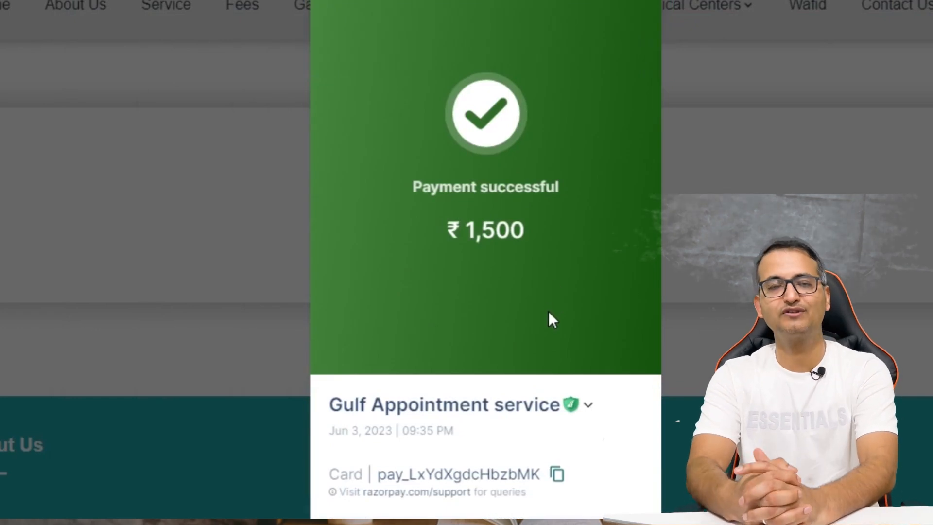
Step: Check the appointment payment status page and read the payment receipt e-mail from Gulf Appointment service
scroll(818, 234, "down", 10)
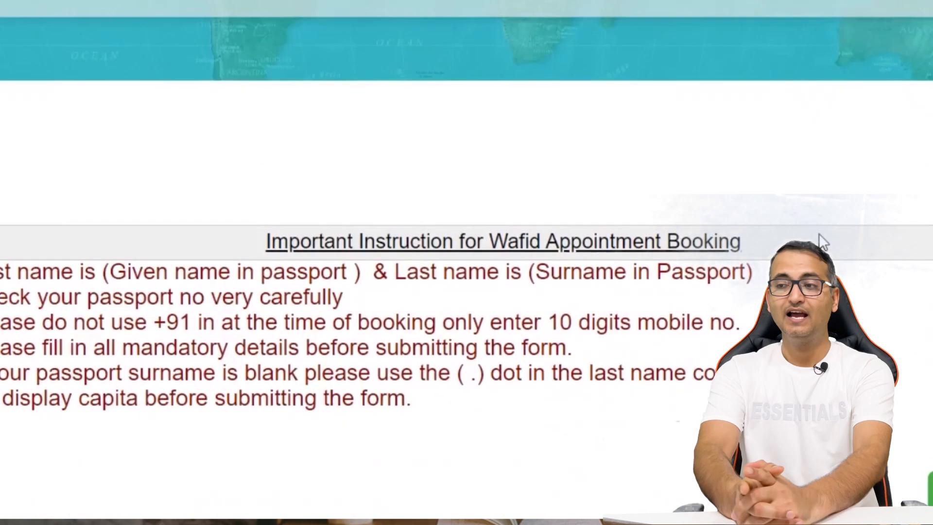
scroll(822, 240, "down", 3)
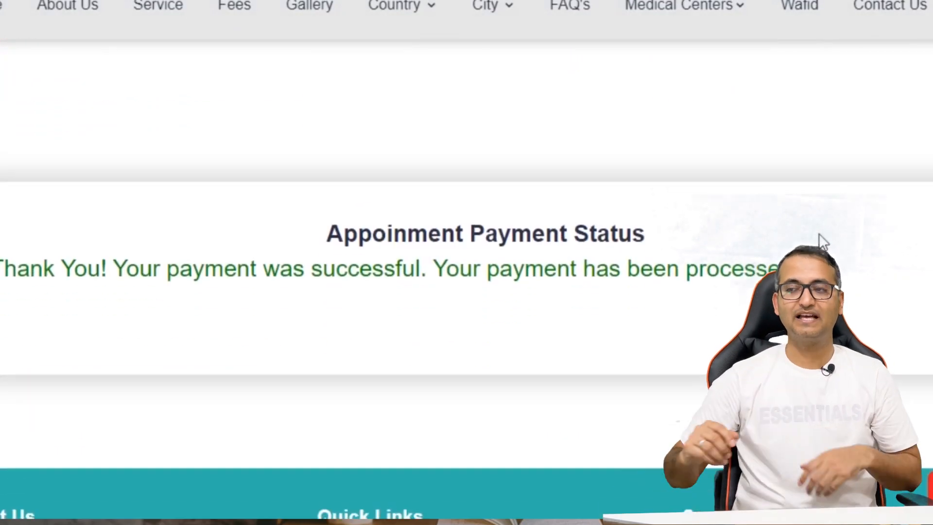
scroll(821, 241, "down", 1)
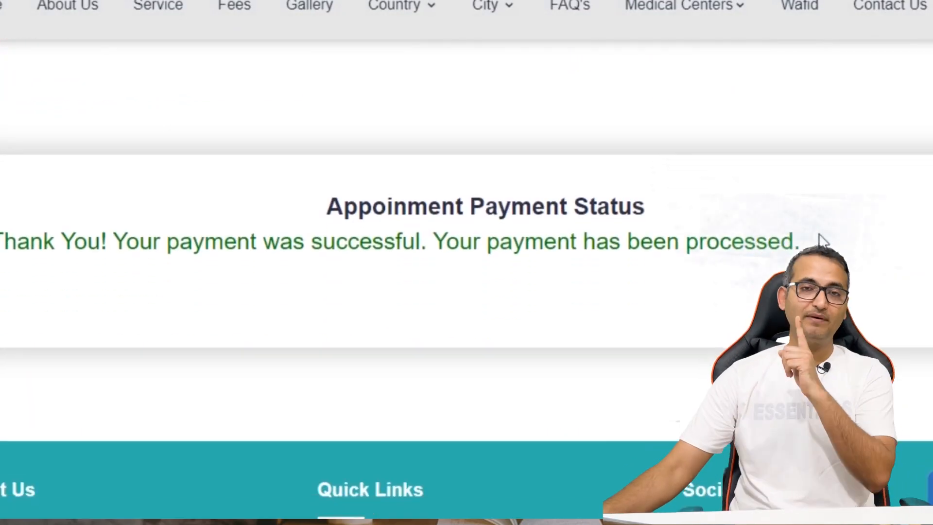
scroll(820, 238, "down", 1)
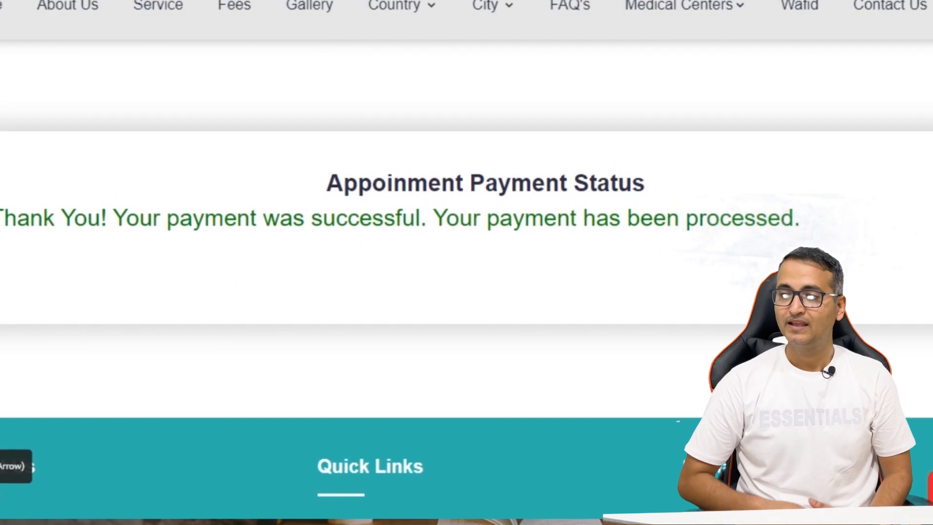
left_click_drag(841, 246, 218, 192)
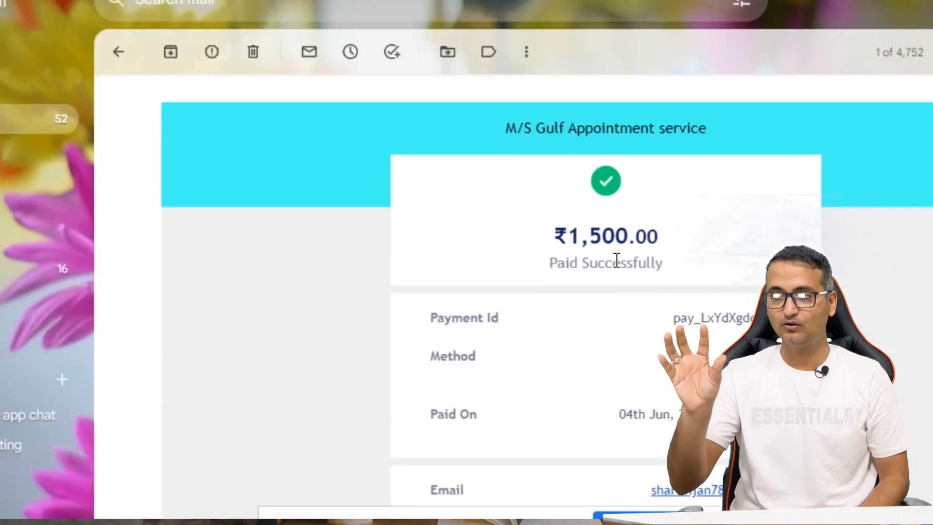
scroll(616, 260, "down", 3)
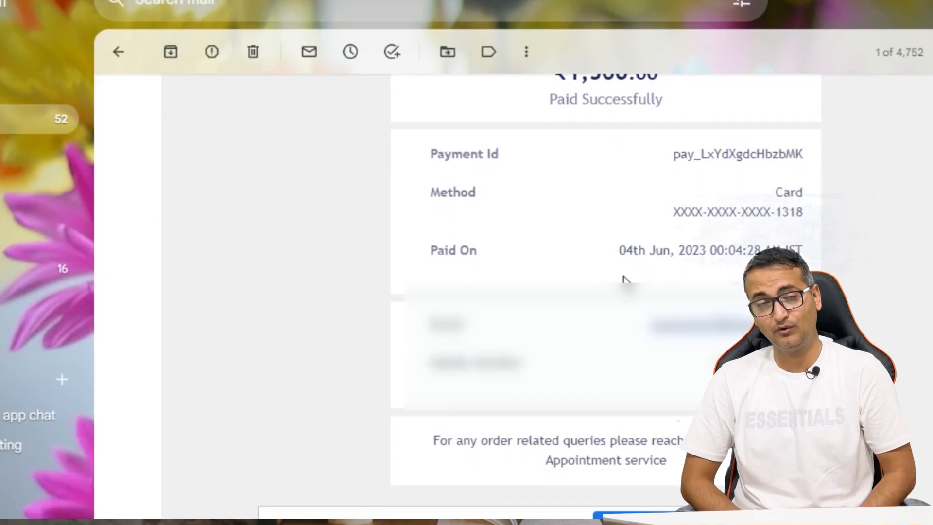
scroll(623, 280, "down", 1)
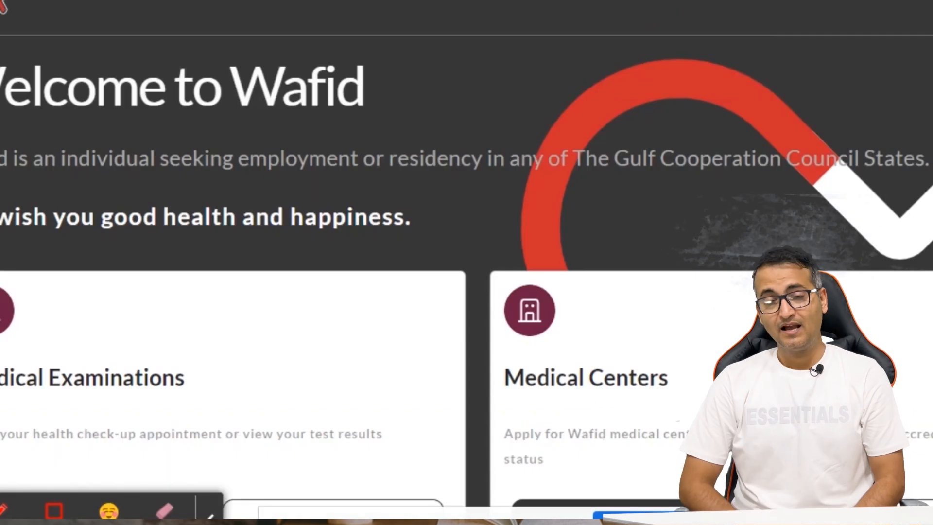
Step: Open the appointment slip search under Wafid's medical examinations and retrieve the slip by passport number, nationality Indian and captcha code
scroll(910, 130, "down", 6)
scroll(909, 130, "up", 6)
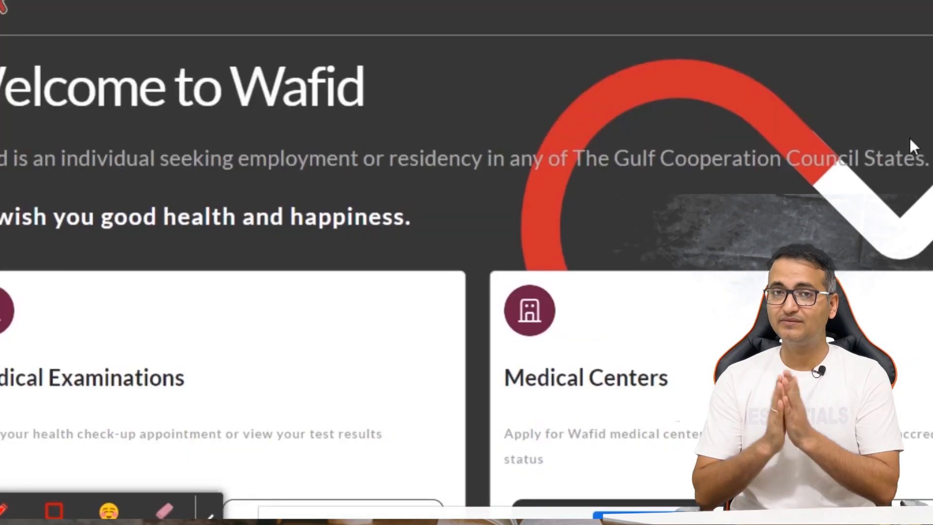
left_click(930, 11)
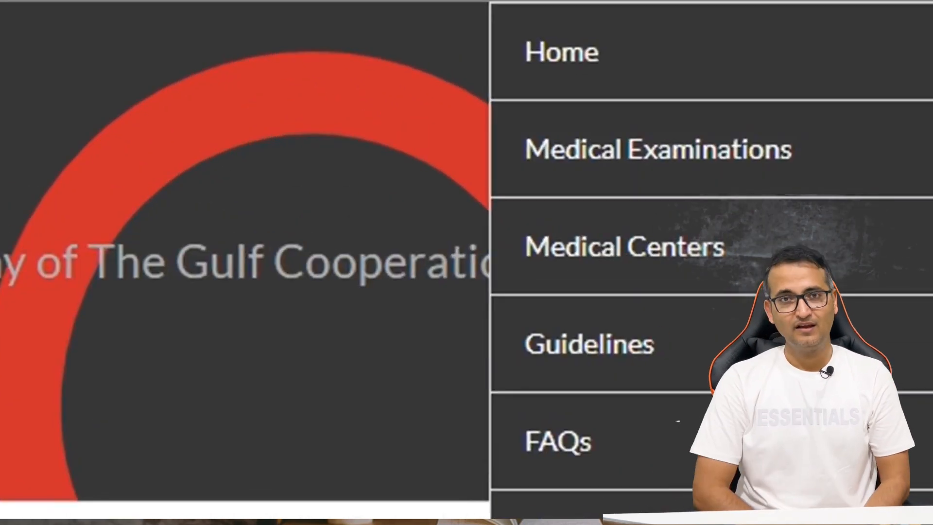
left_click(659, 150)
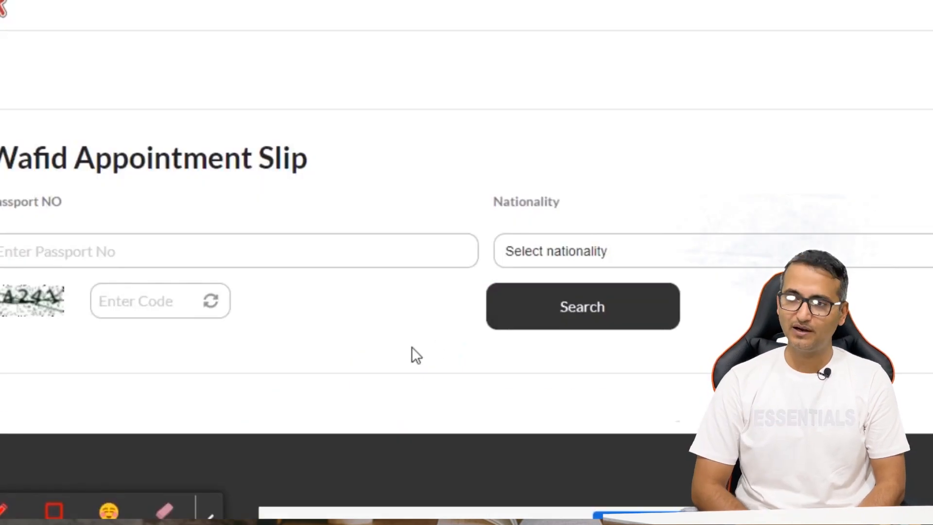
scroll(410, 352, "down", 1)
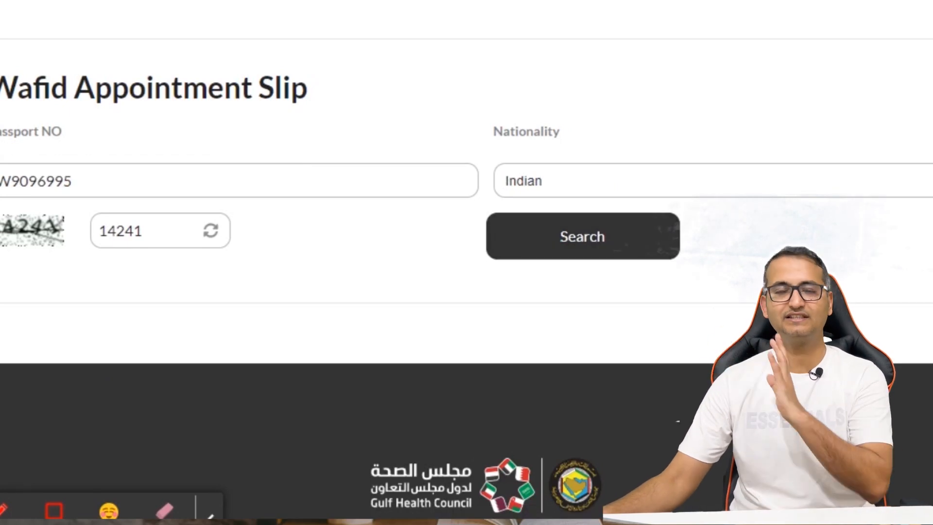
left_click(629, 241)
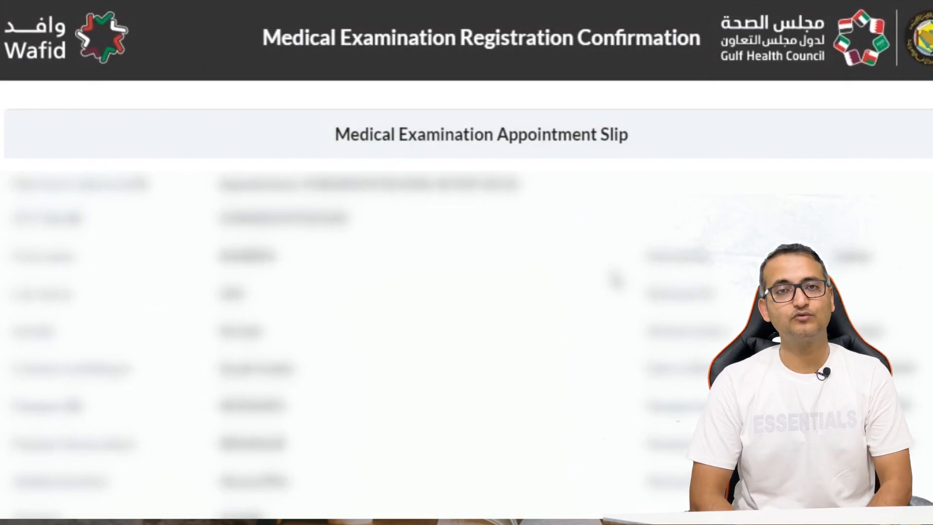
Step: Read the appointment slip through the applicant details, medical center information and working hours down to the generated date
scroll(615, 280, "down", 3)
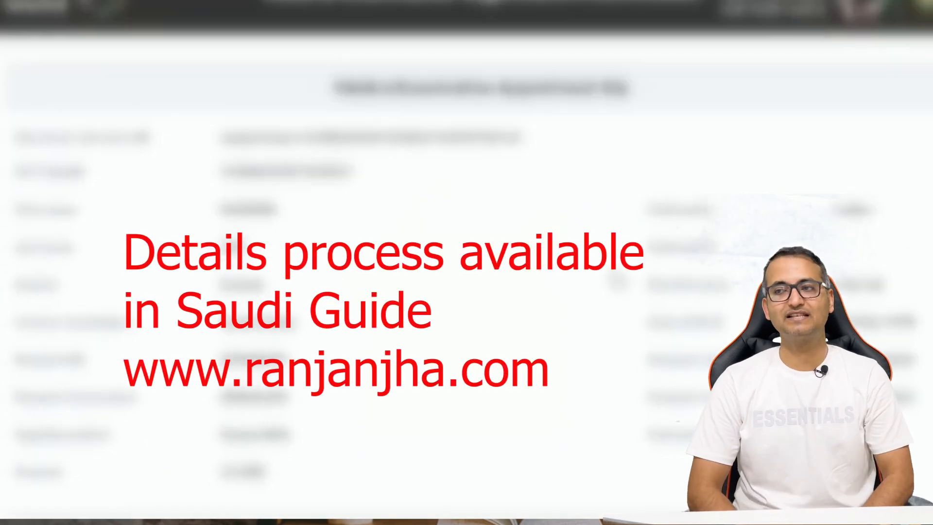
scroll(617, 282, "down", 2)
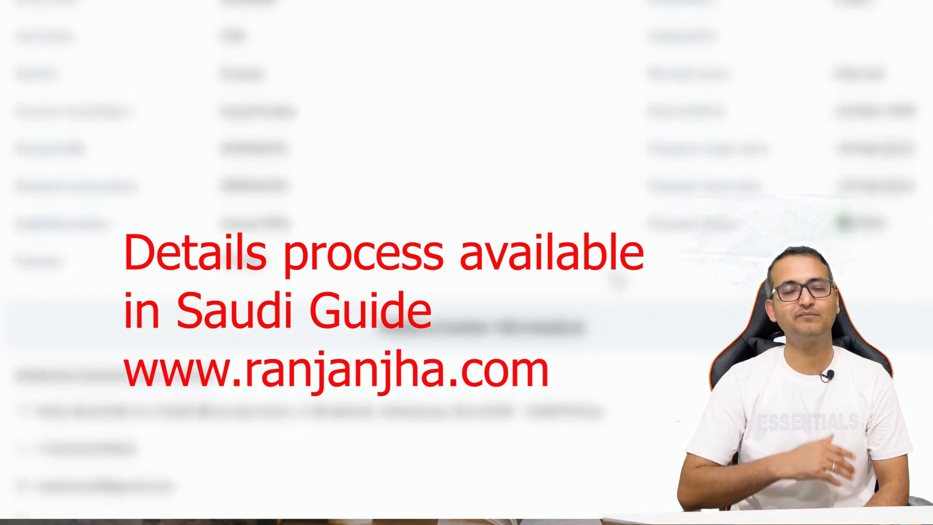
scroll(617, 281, "down", 2)
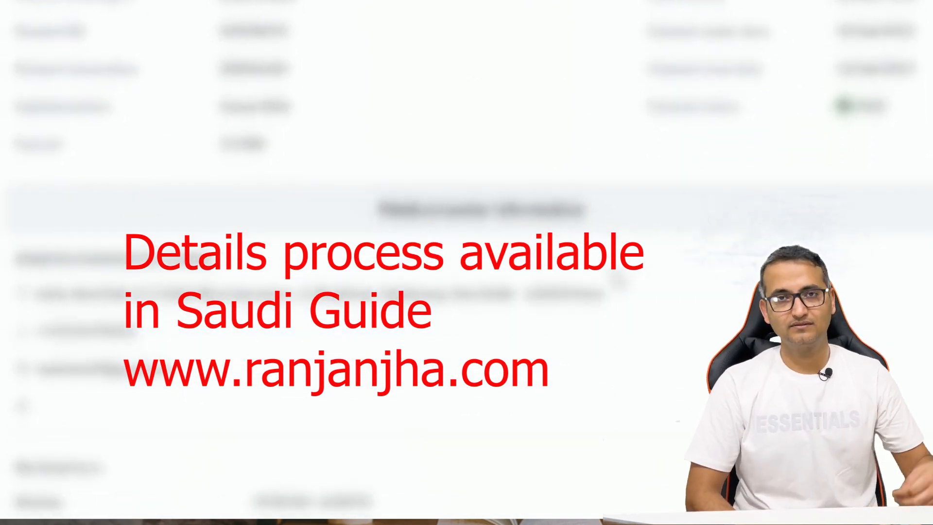
scroll(615, 273, "down", 4)
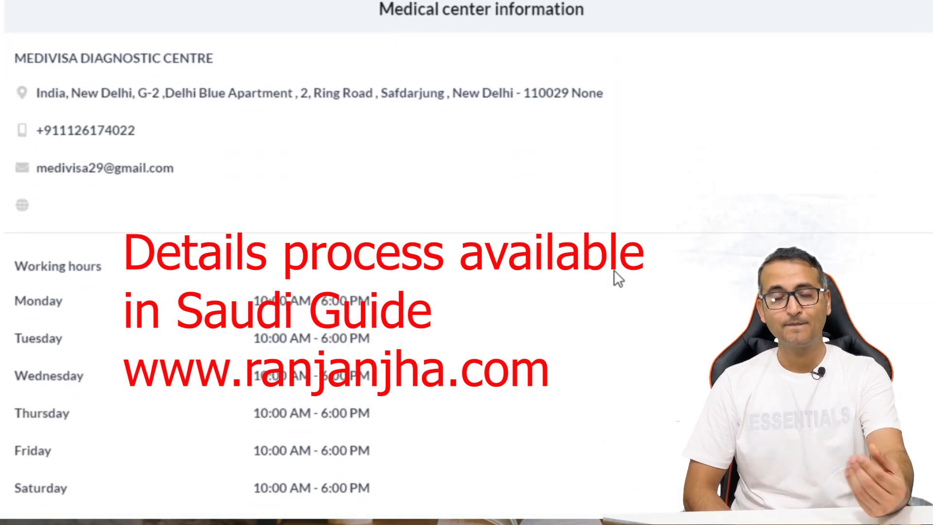
scroll(613, 271, "down", 5)
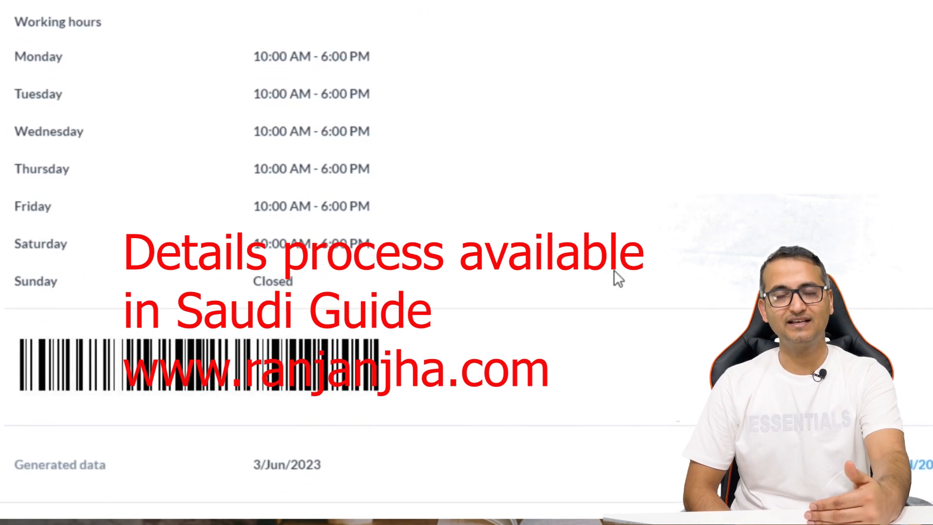
scroll(613, 271, "down", 1)
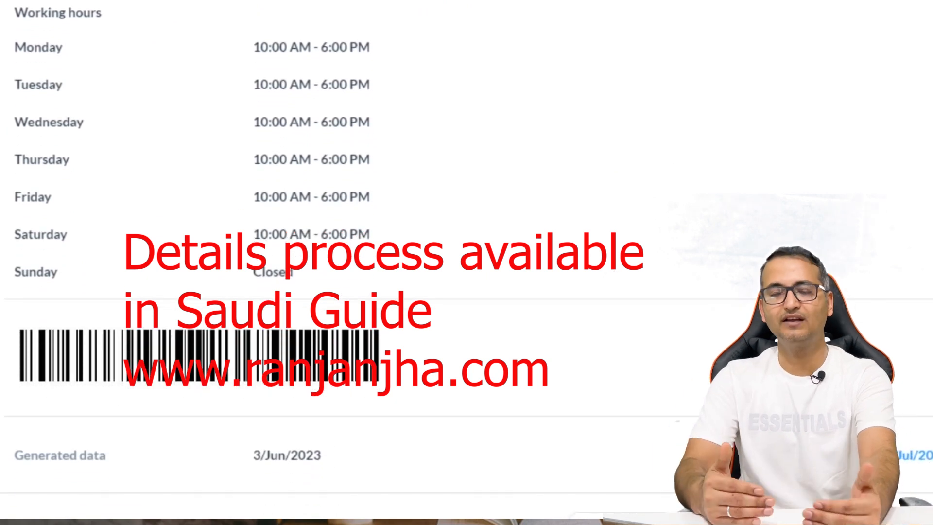
Step: Print the appointment slip to a PDF file named MCA Appointment slip
key("ctrl+p")
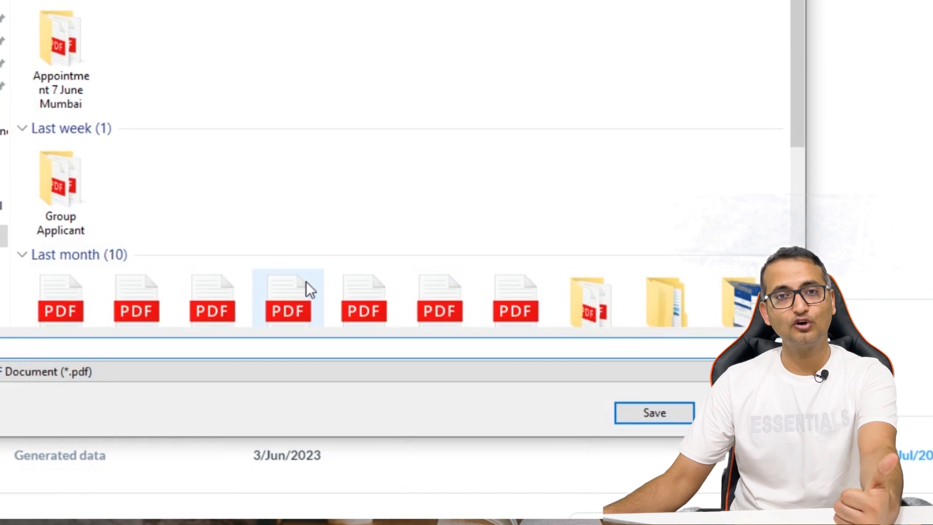
type("MCA ")
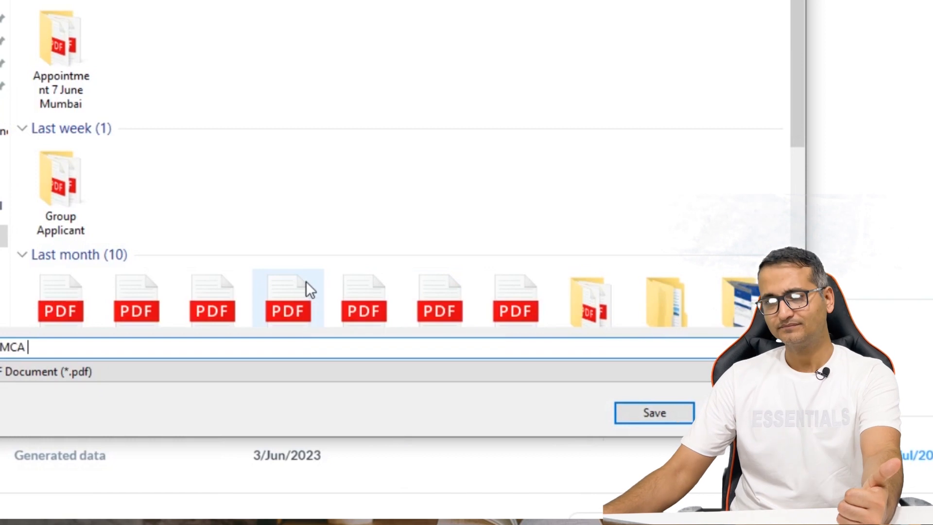
type("A")
type("ppointment slip")
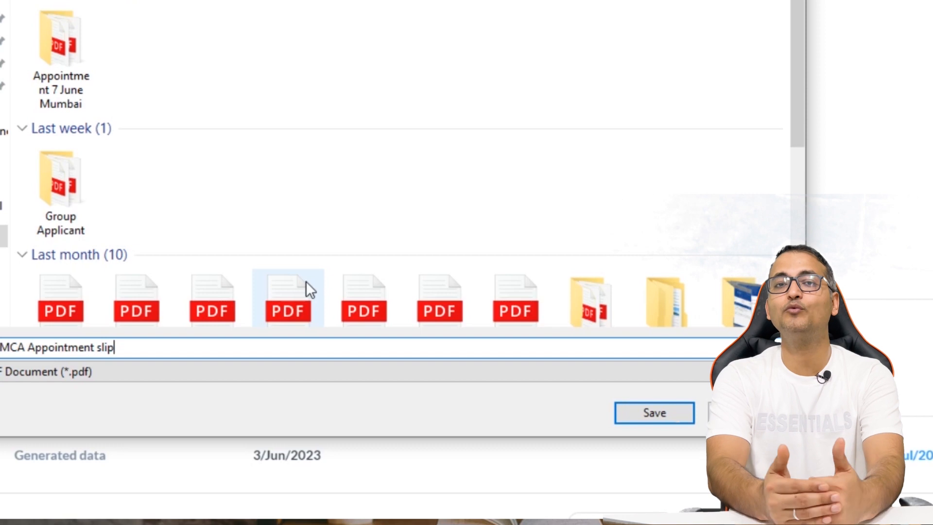
left_click(652, 412)
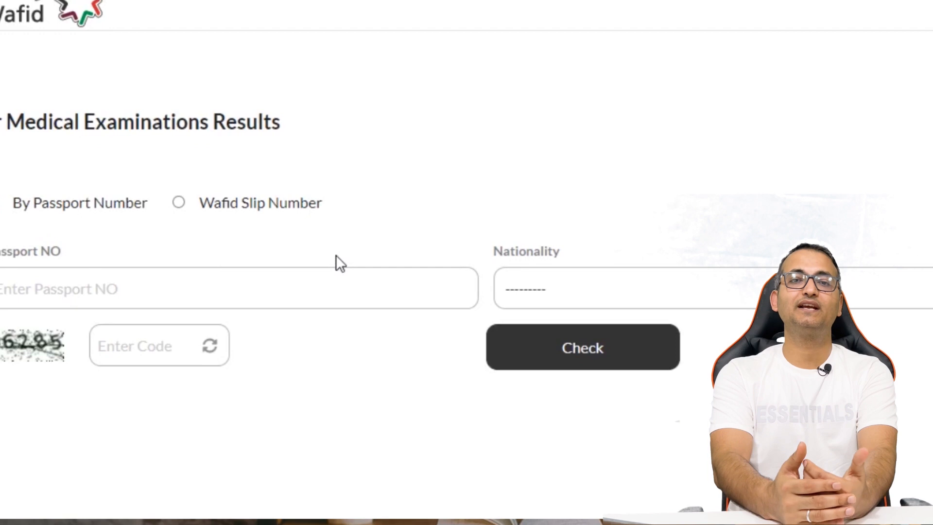
Step: Fill in the medical examination results search with the passport number, nationality Indian and captcha code
left_click(203, 290)
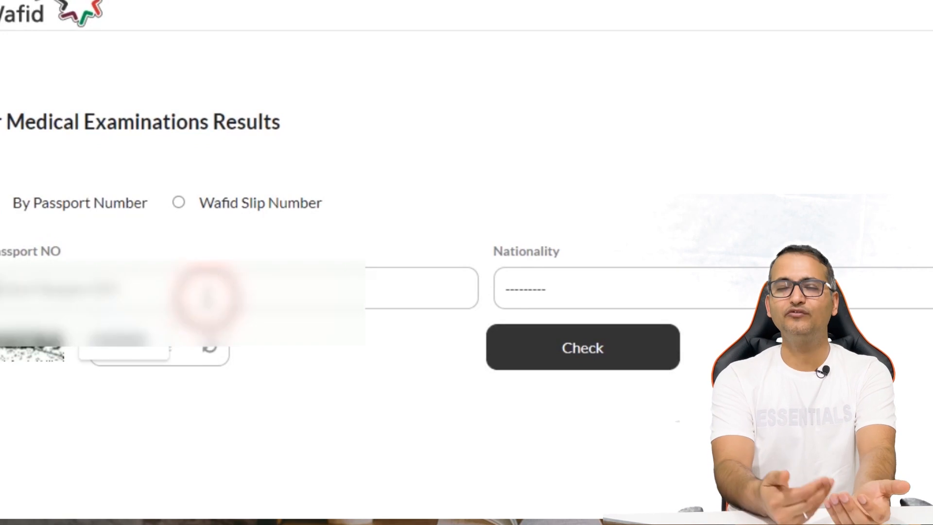
left_click(658, 292)
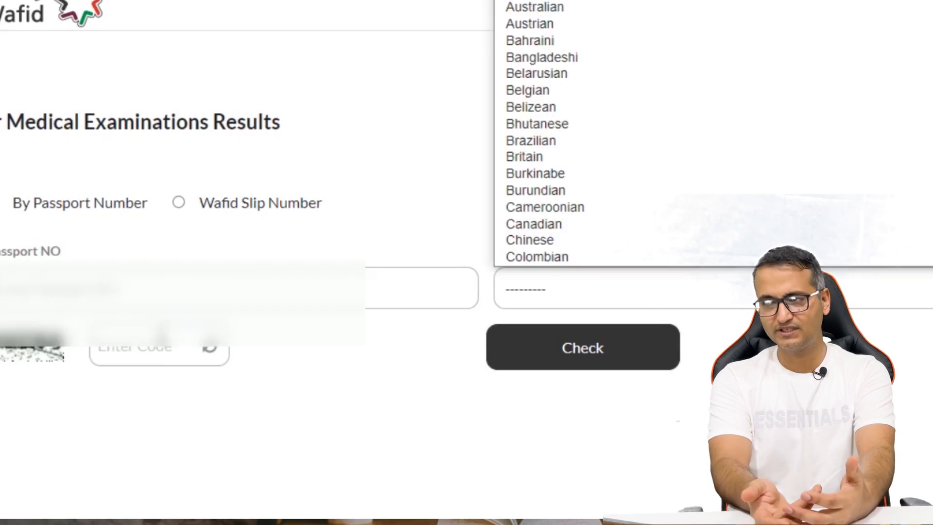
key("Escape")
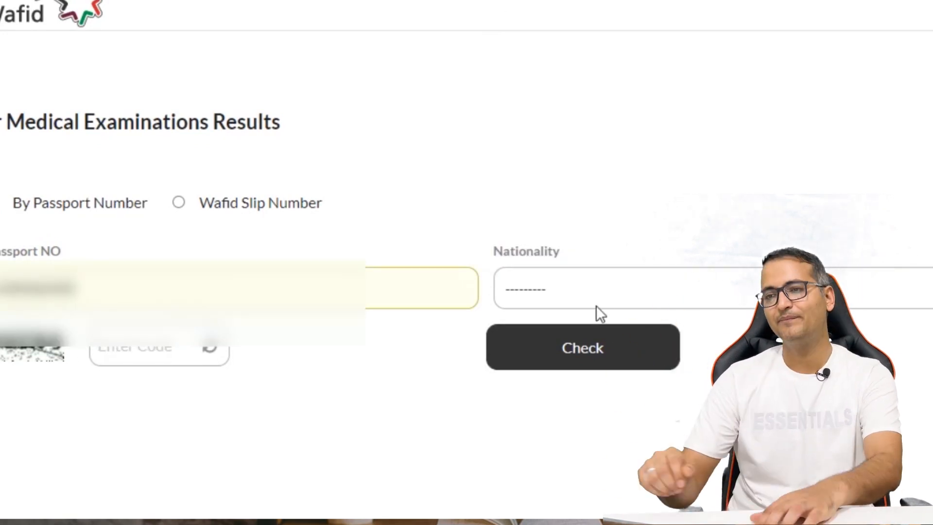
left_click(603, 294)
type("indian")
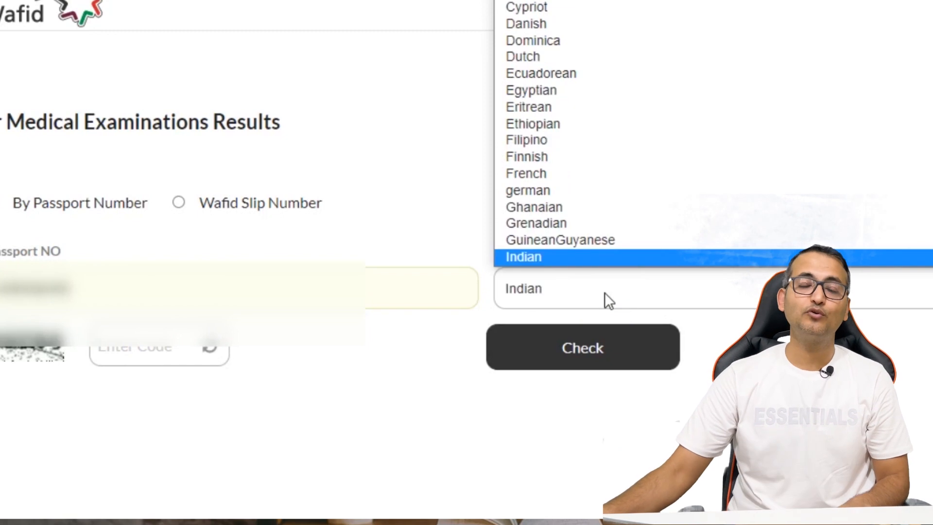
left_click(554, 257)
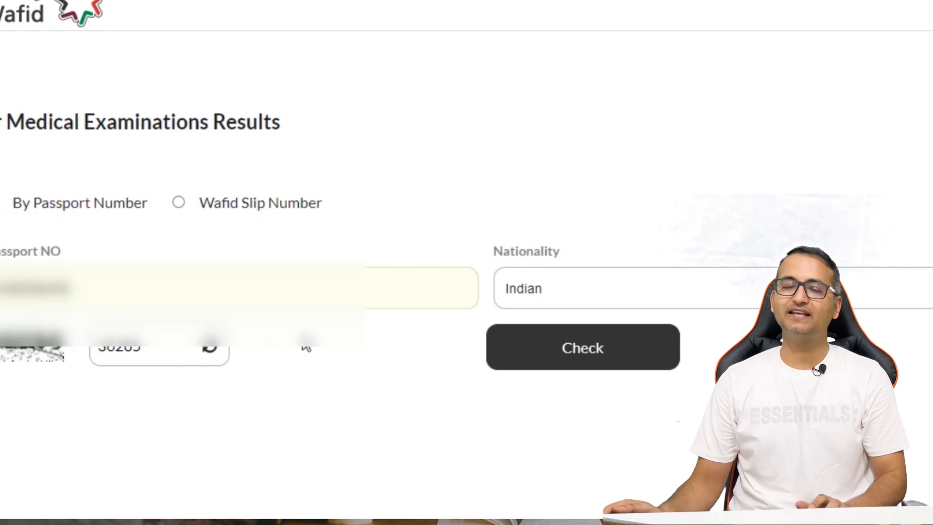
Step: Run the medical examination results check and review the candidate information and medical examination information in the returned record
left_click(676, 362)
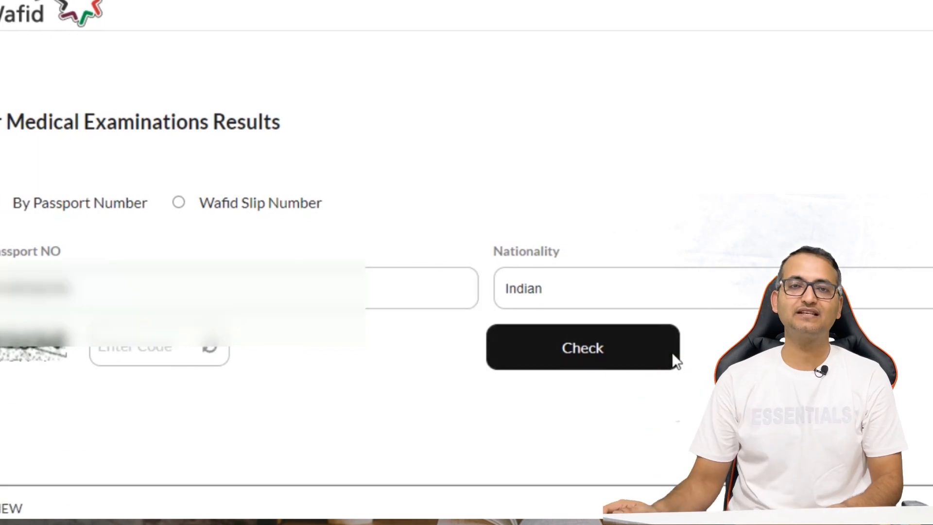
scroll(673, 355, "down", 10)
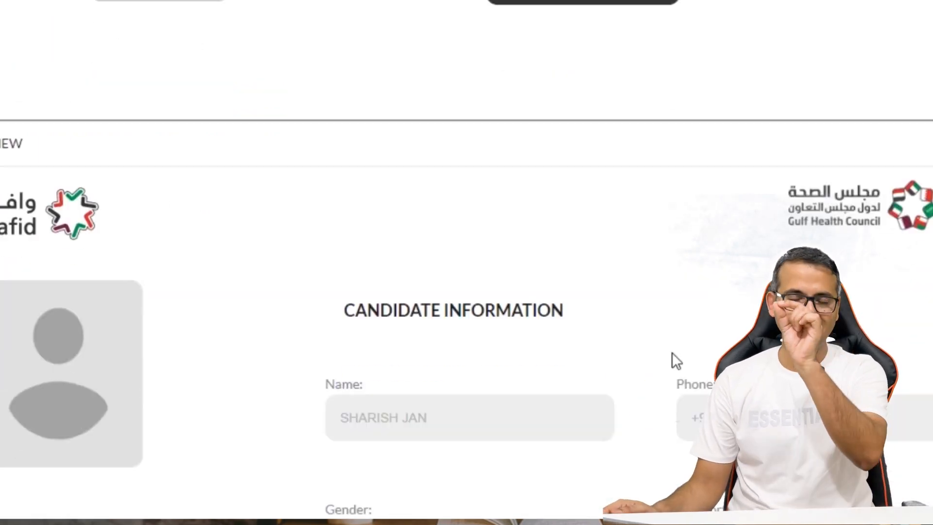
scroll(674, 355, "down", 10)
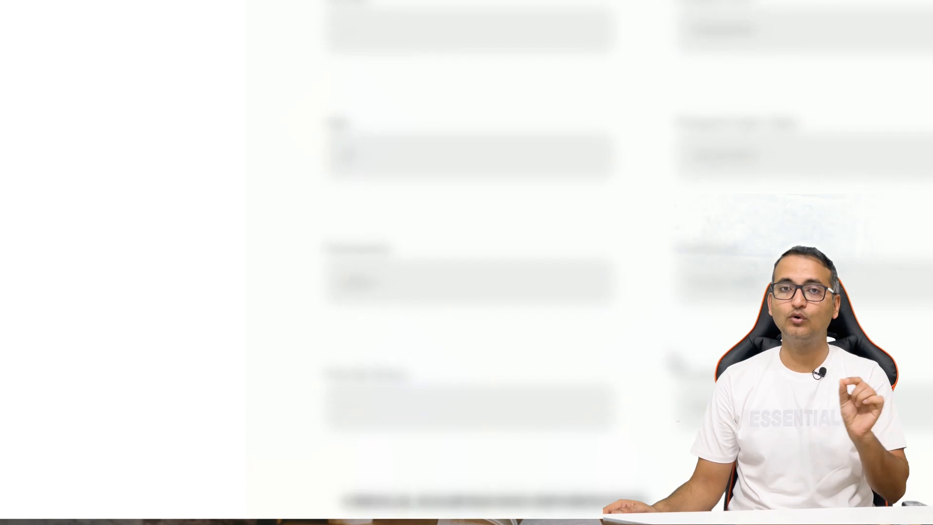
scroll(676, 362, "down", 8)
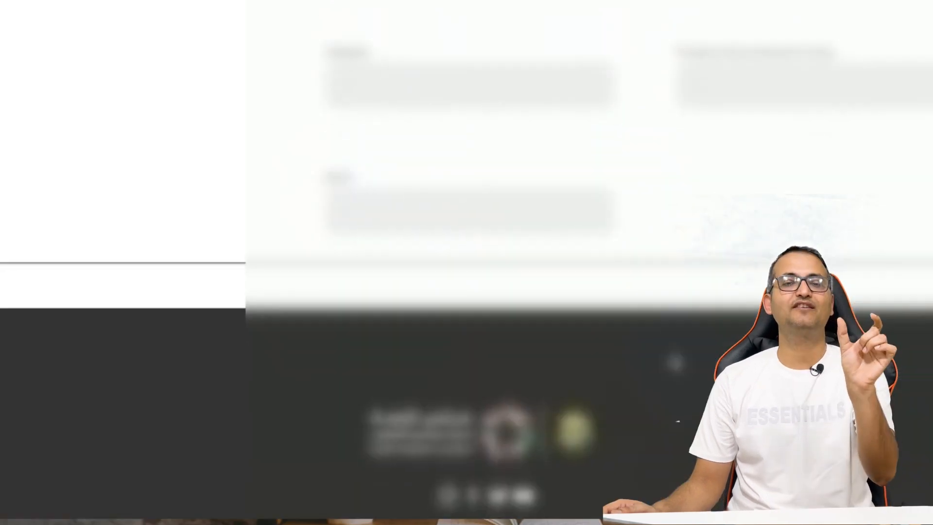
scroll(678, 422, "up", 10)
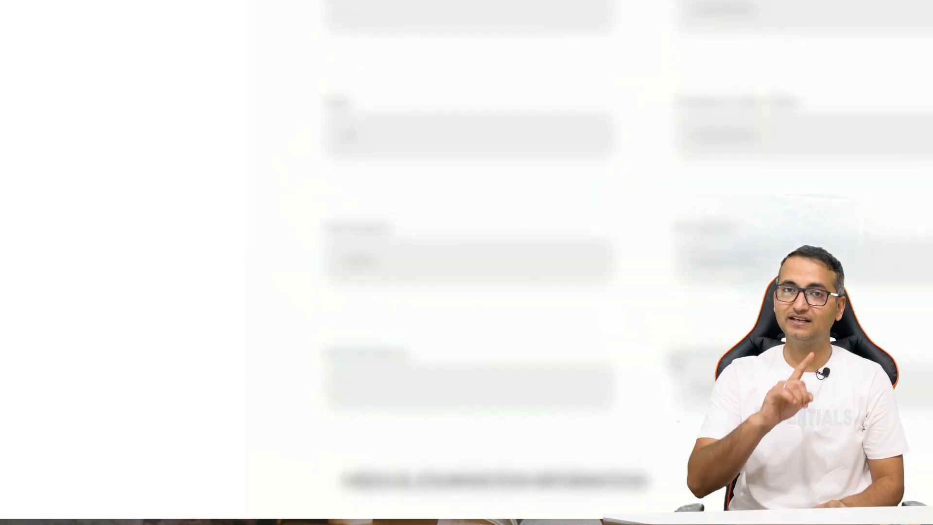
scroll(466, 263, "up", 6)
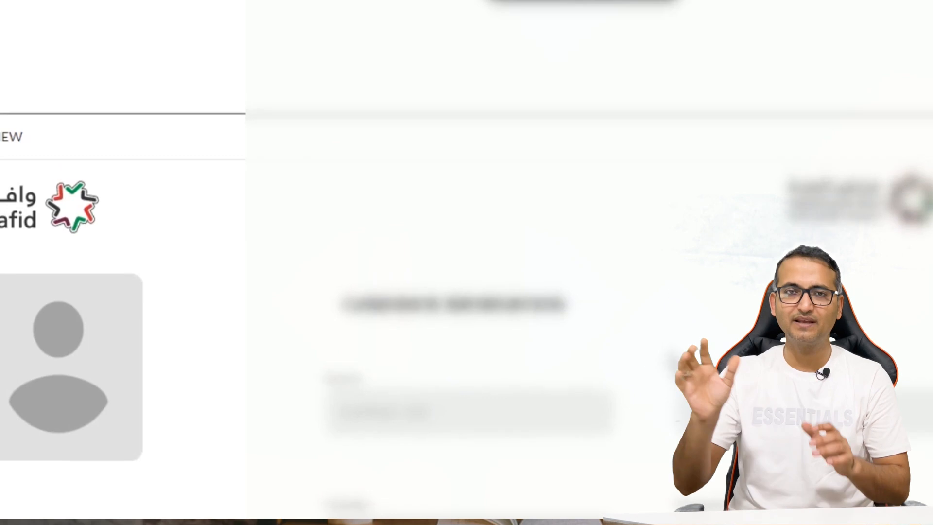
scroll(664, 359, "up", 3)
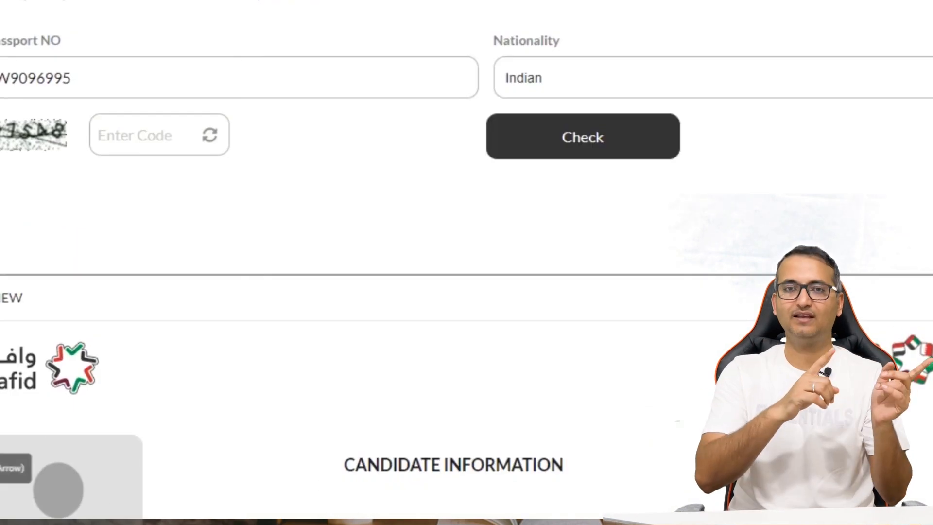